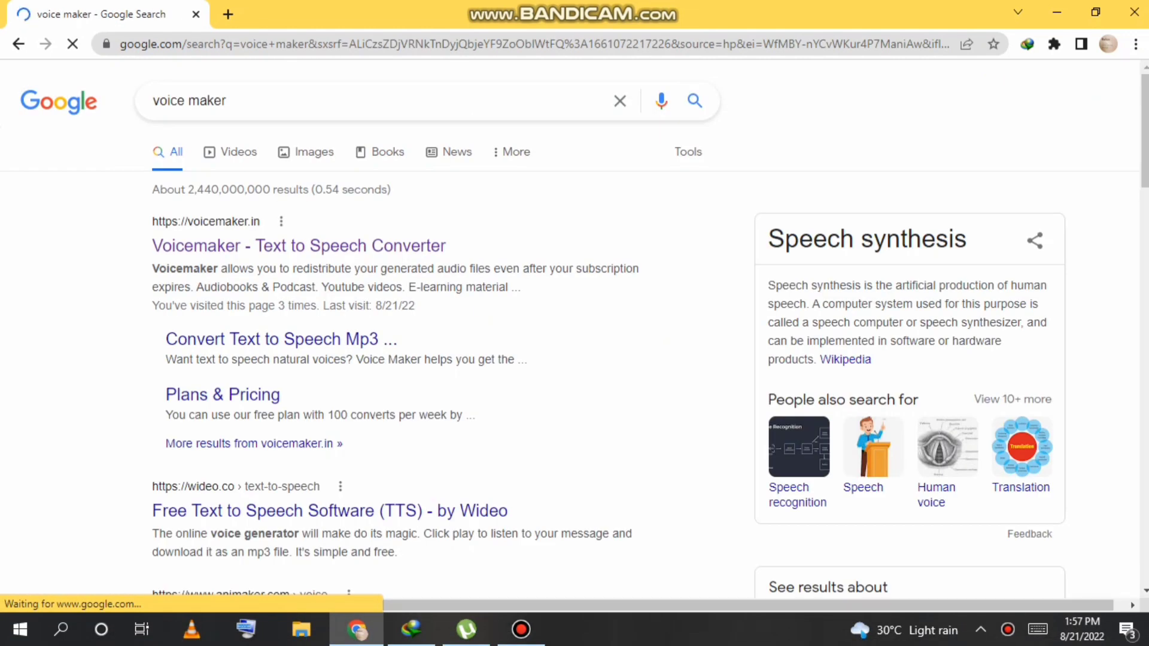
- Open the Voicemaker text-to-speech converter site from the search results
left_click(299, 246)
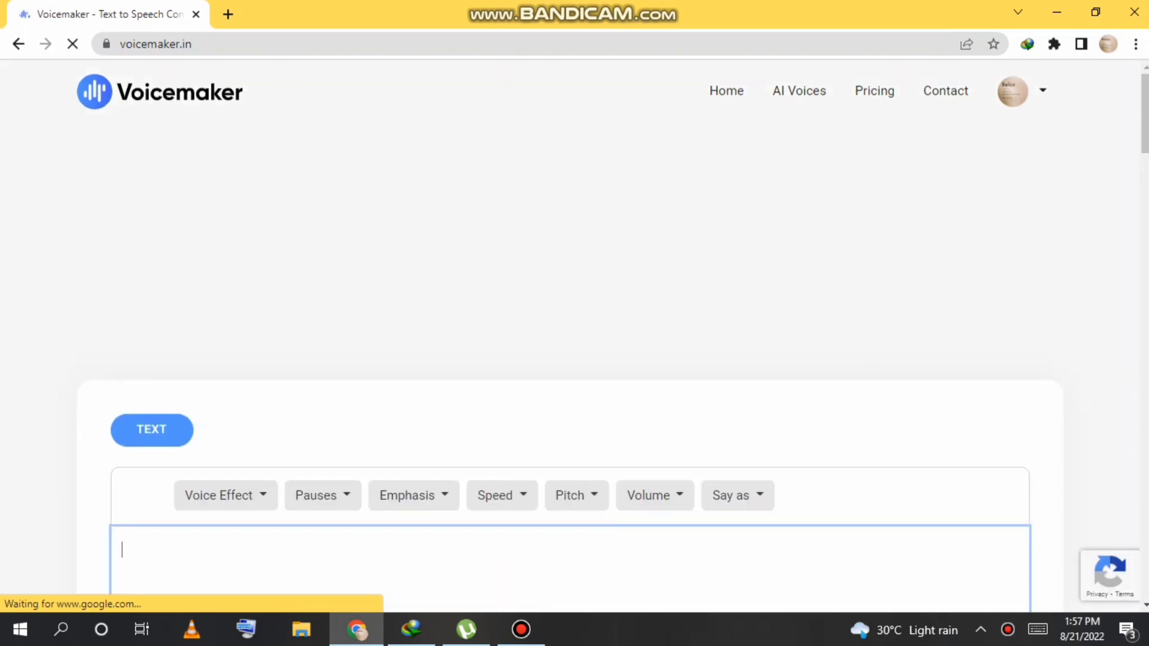
type("This article is about the president of the United States. For other uses, see Abraham Lincoln (disambiguation). \"Abe Lincoln\" redirects here. For the jazz musician, see Abe Lincoln (musician).")
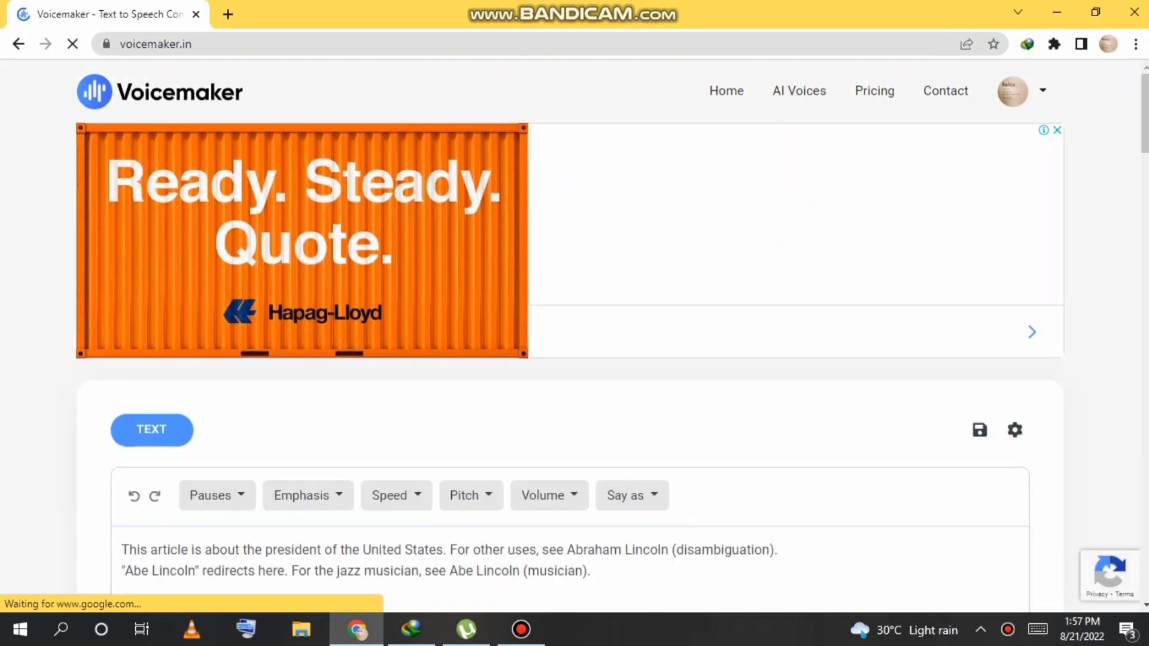
scroll(570, 335, "down", 3)
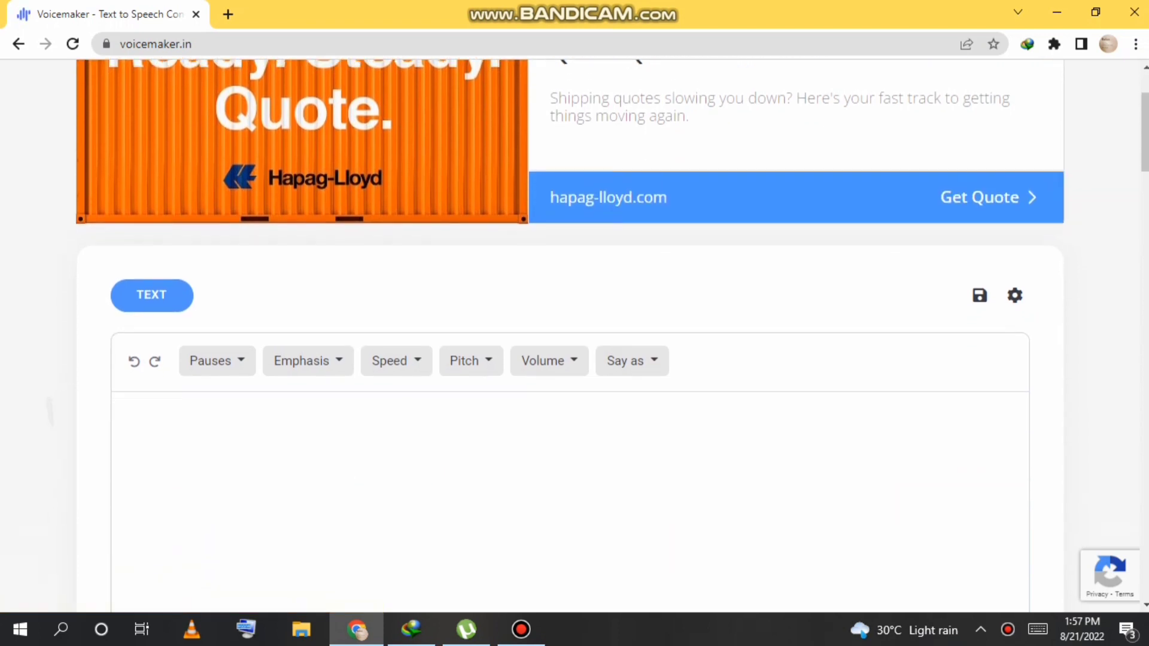
scroll(570, 335, "up", 2)
- Search Google for Abraham Lincoln in a new browser tab and open his Wikipedia article
left_click(228, 15)
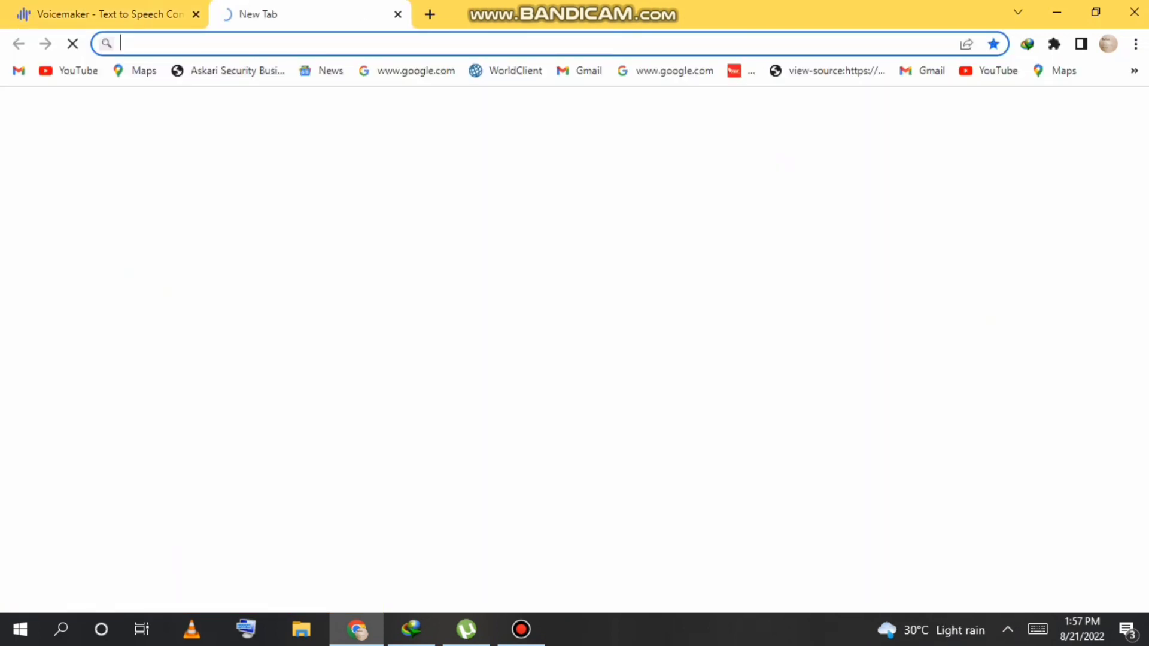
left_click(418, 70)
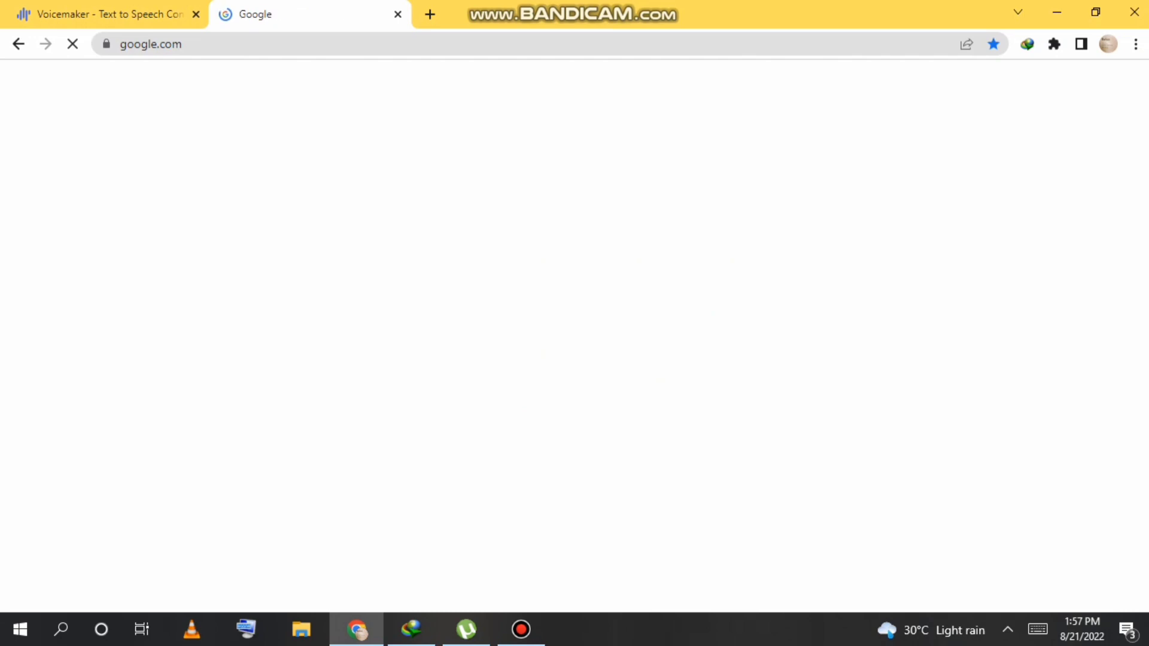
left_click(399, 228)
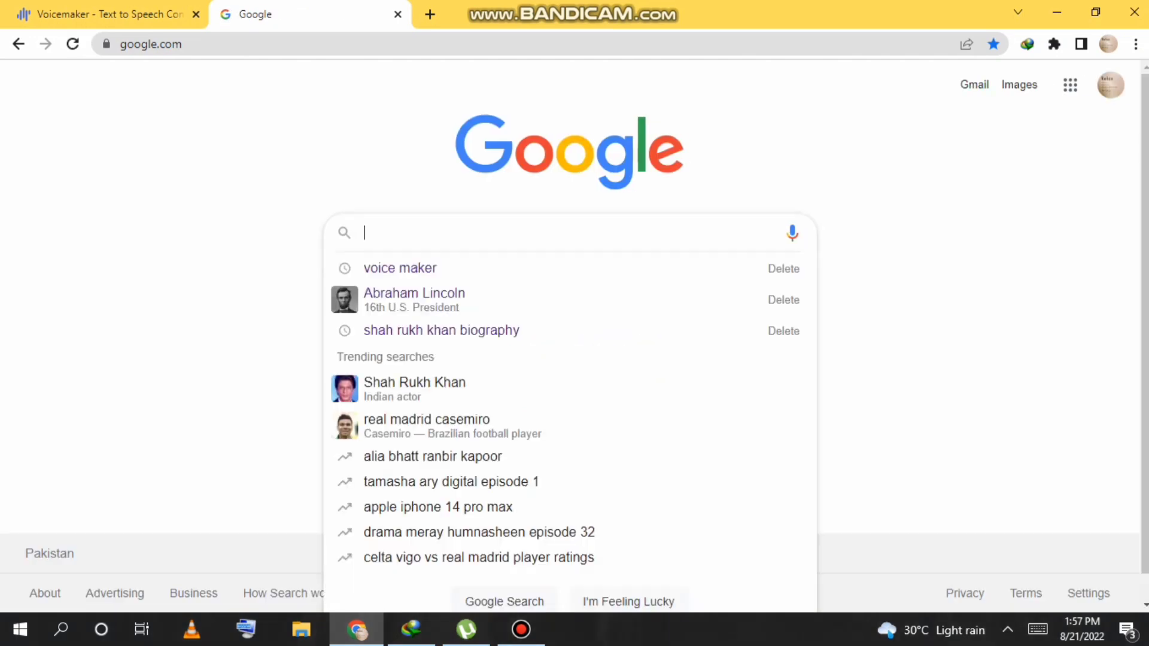
left_click(414, 299)
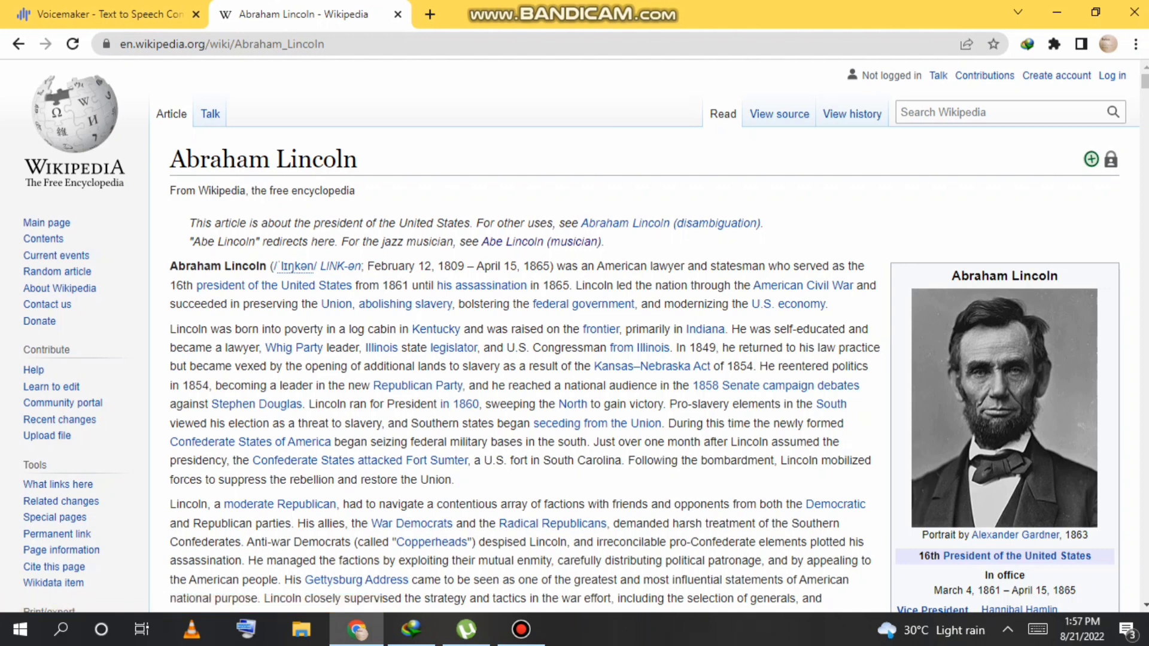
- Copy the two italic disambiguation lines at the start of the Abraham Lincoln article
double_click(336, 224)
left_click_drag(310, 242, 178, 243)
left_click_drag(372, 242, 614, 261)
key("ctrl+c")
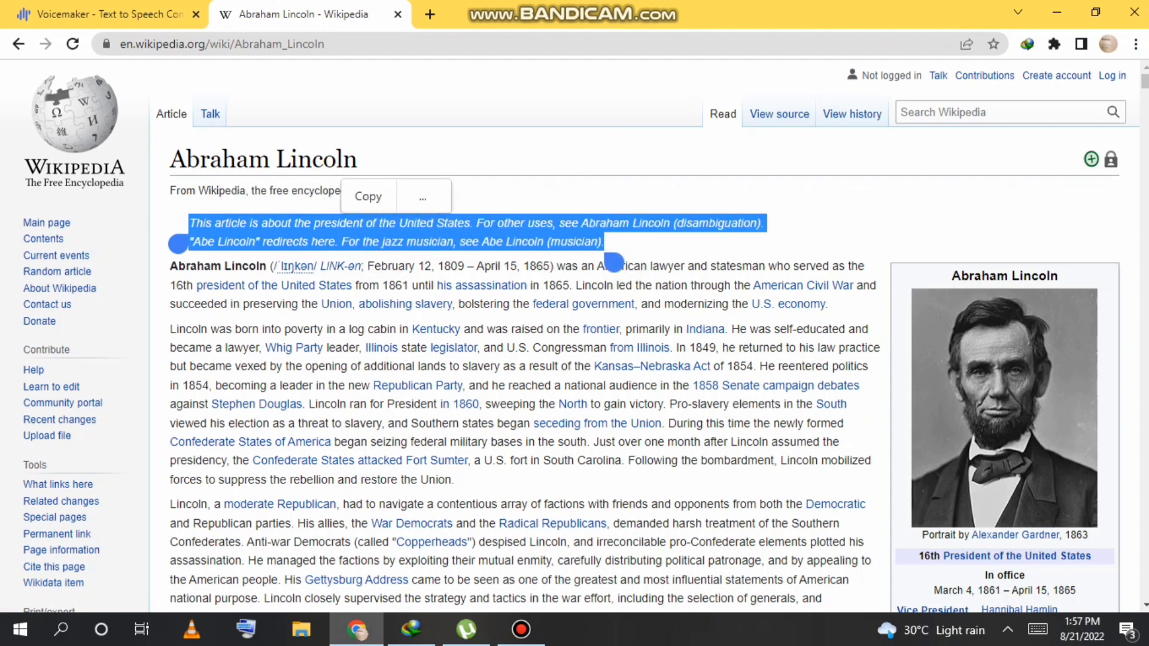
left_click(368, 196)
- Return to the Voicemaker page and paste the copied Lincoln lines into its empty text box
left_click(108, 14)
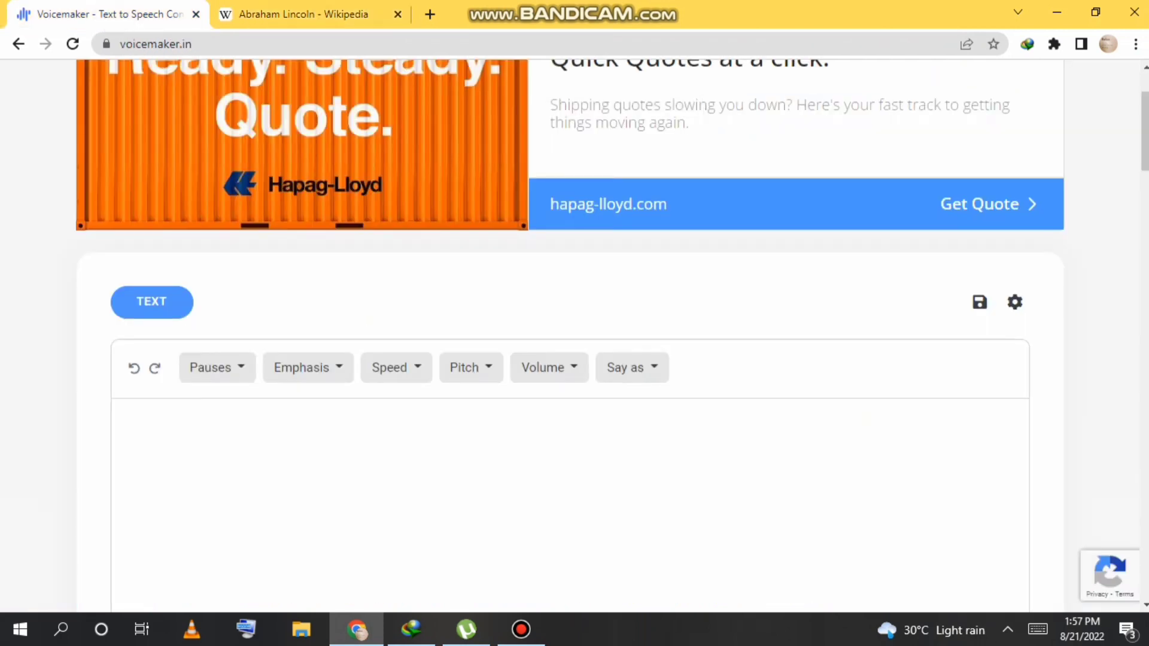
left_click(209, 467)
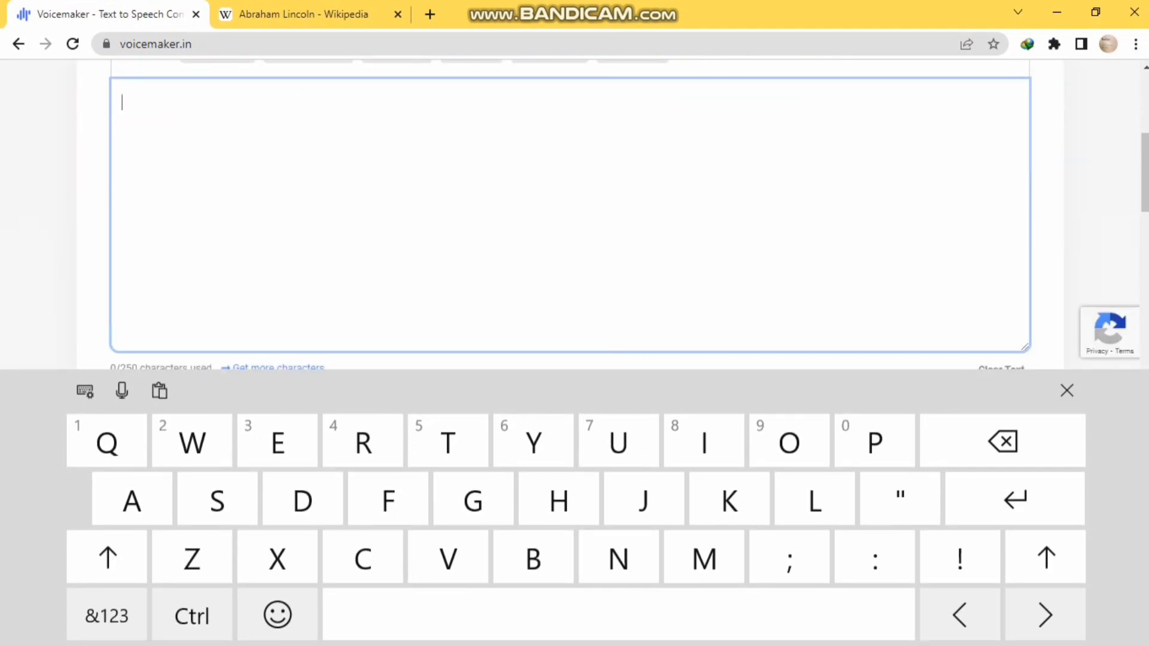
left_click(165, 133)
right_click(140, 94)
left_click(92, 74)
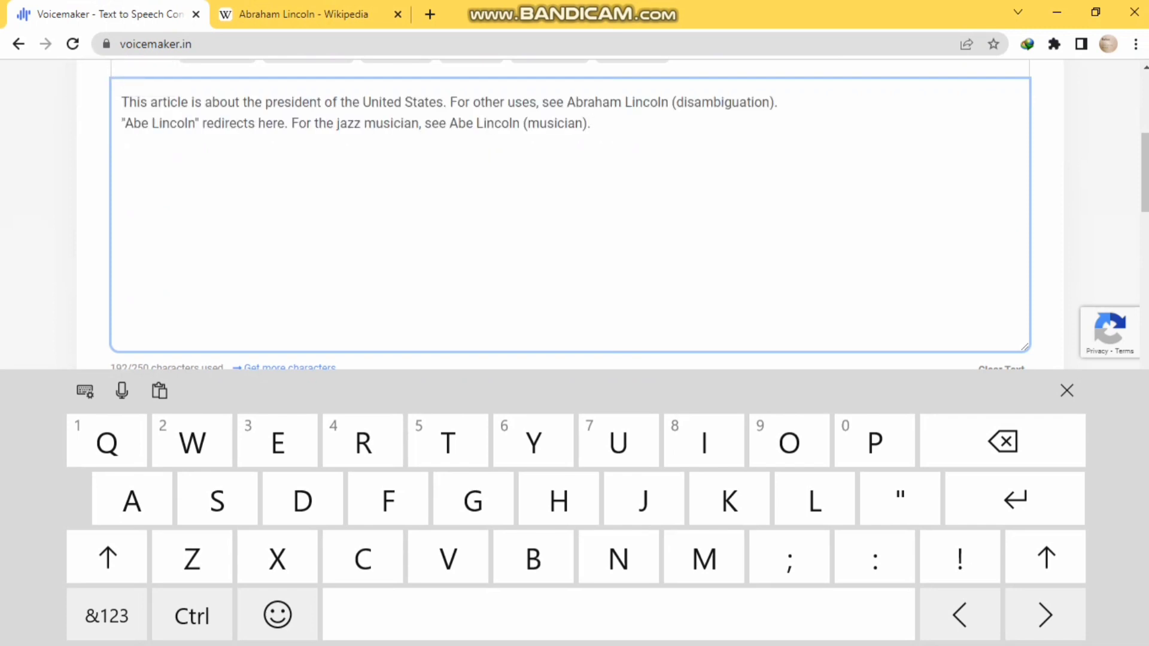
left_click(1067, 390)
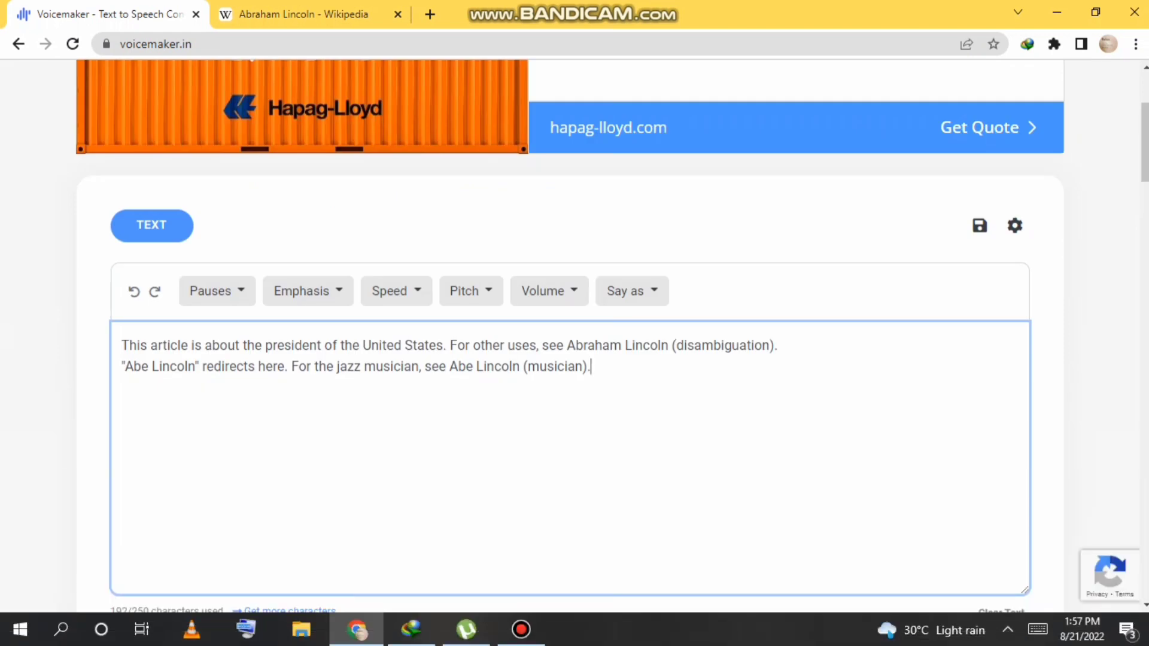
- Convert the pasted text to speech with the British English voice Florence
scroll(1080, 312, "down", 2)
scroll(1081, 312, "up", 1)
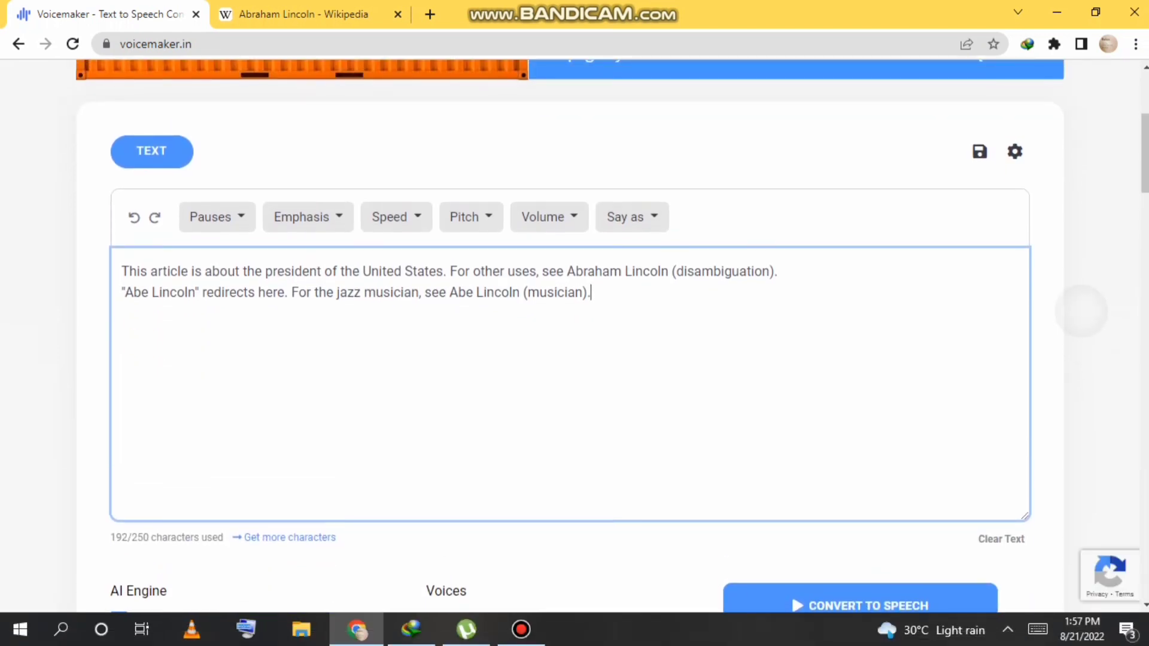
scroll(1081, 313, "down", 2)
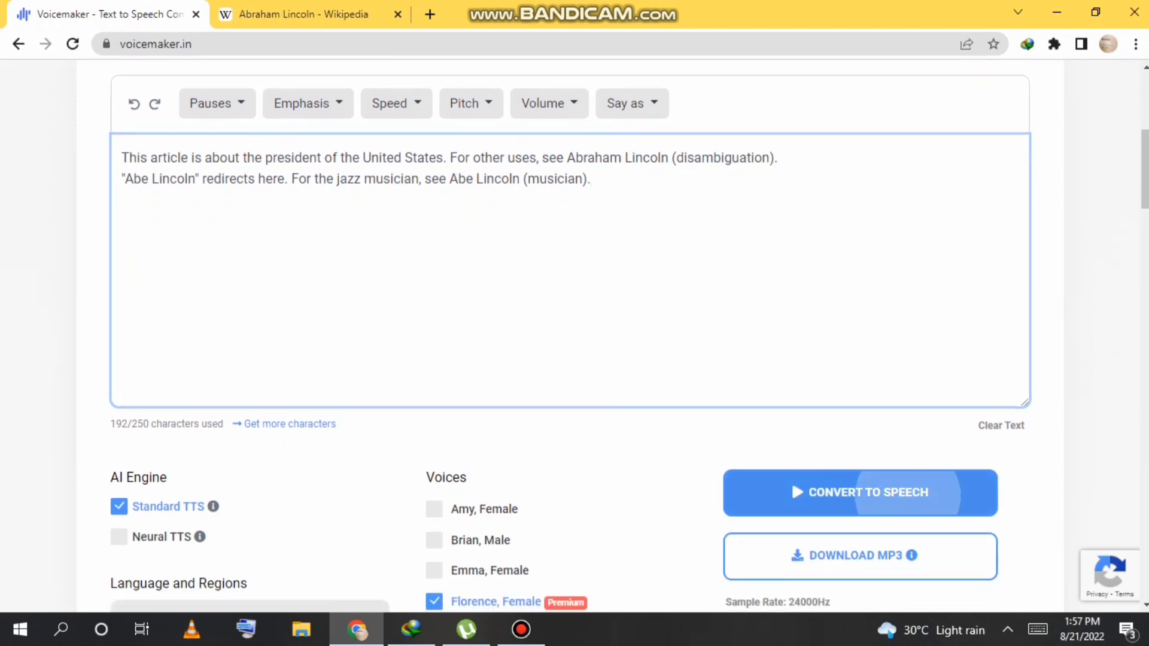
left_click(908, 493)
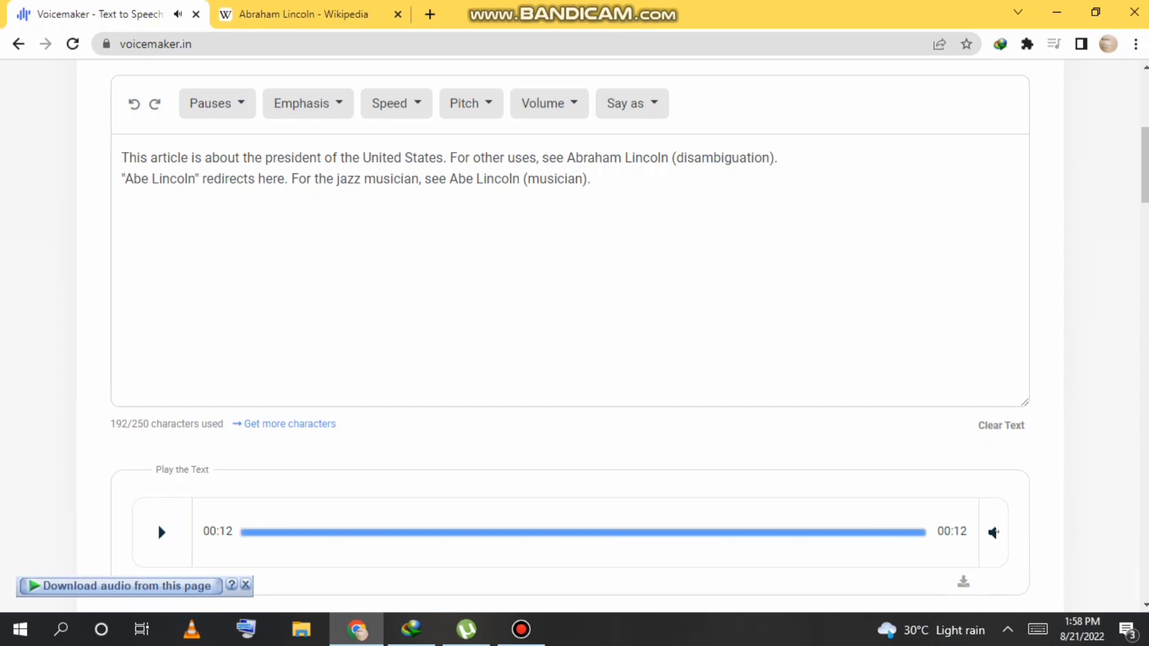
- Set the voice speed to -15% and convert the text to speech again
scroll(575, 335, "down", 8)
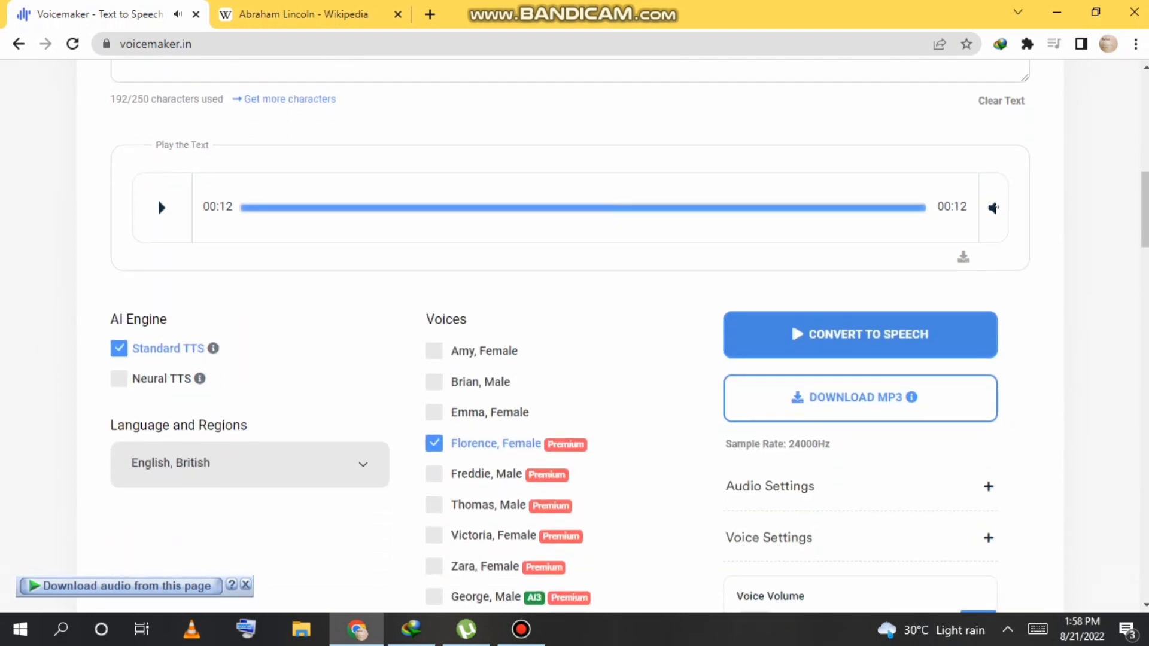
scroll(575, 335, "down", 1)
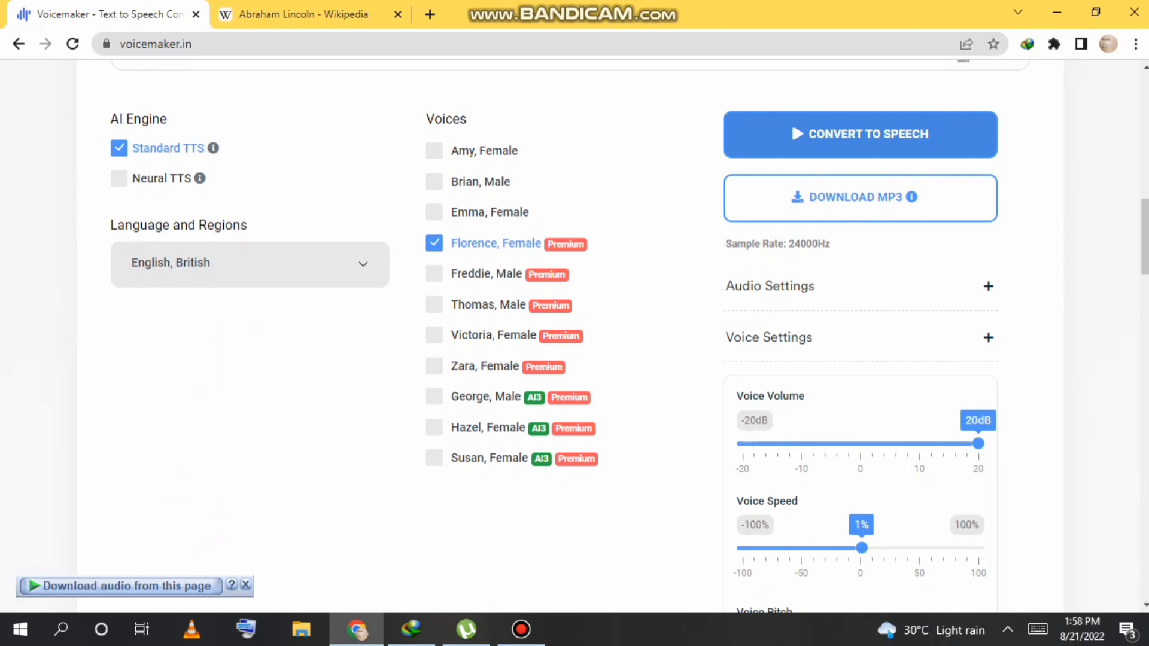
left_click_drag(861, 547, 843, 548)
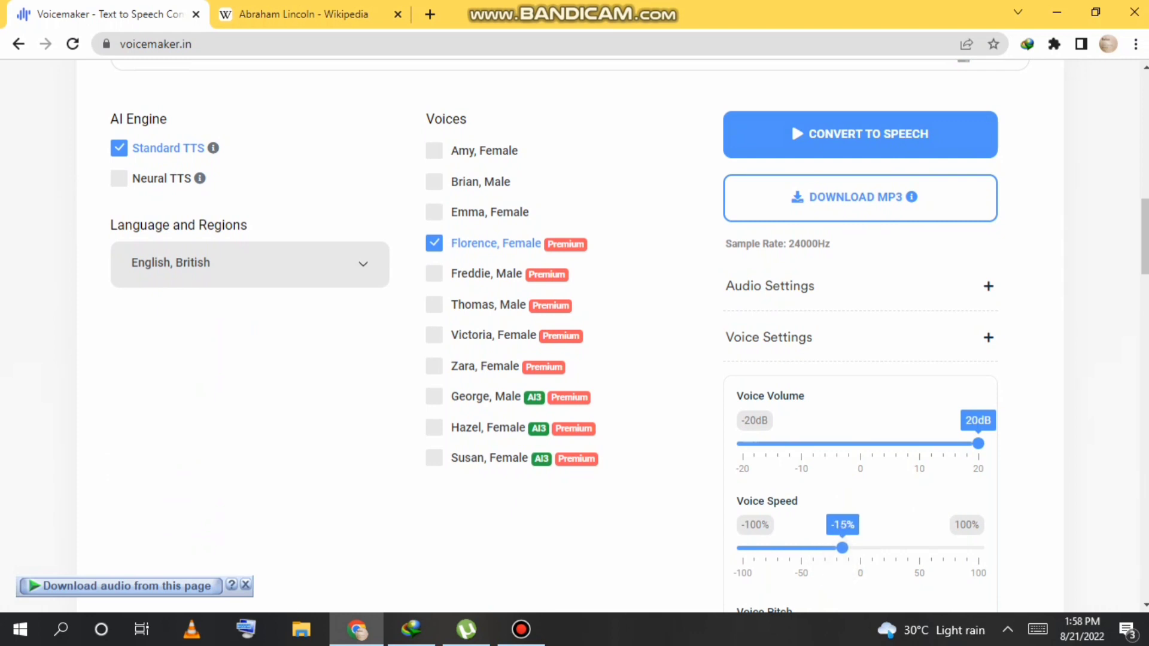
scroll(156, 212, "up", 6)
scroll(570, 335, "up", 2)
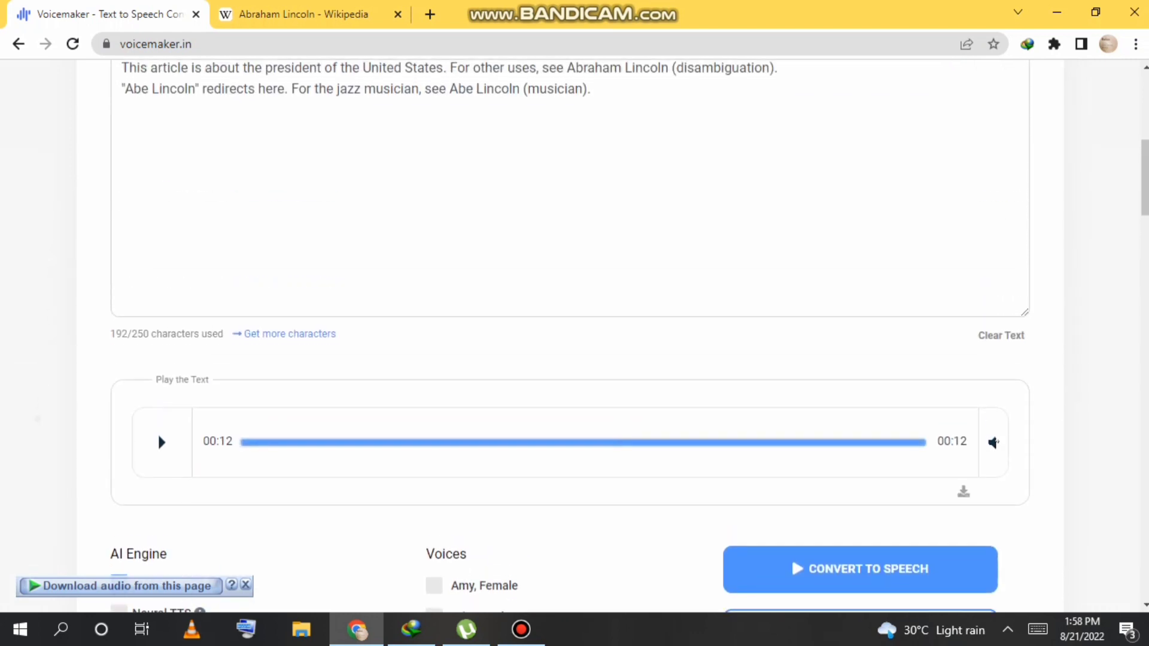
scroll(570, 335, "down", 1)
left_click(924, 539)
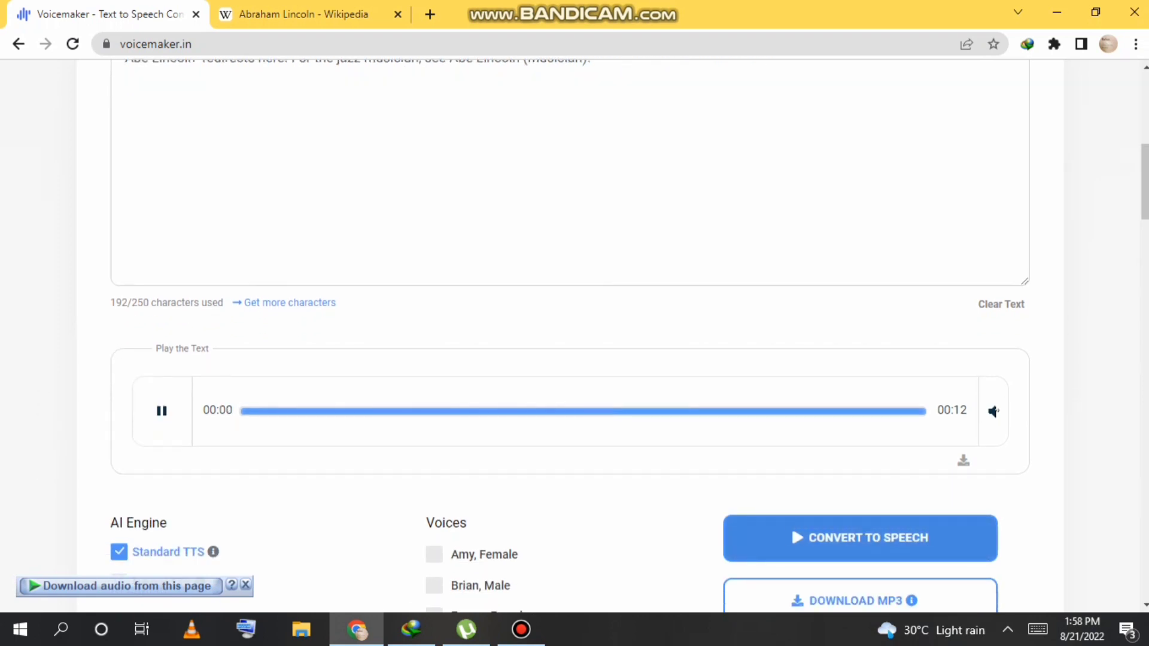
scroll(570, 336, "up", 2)
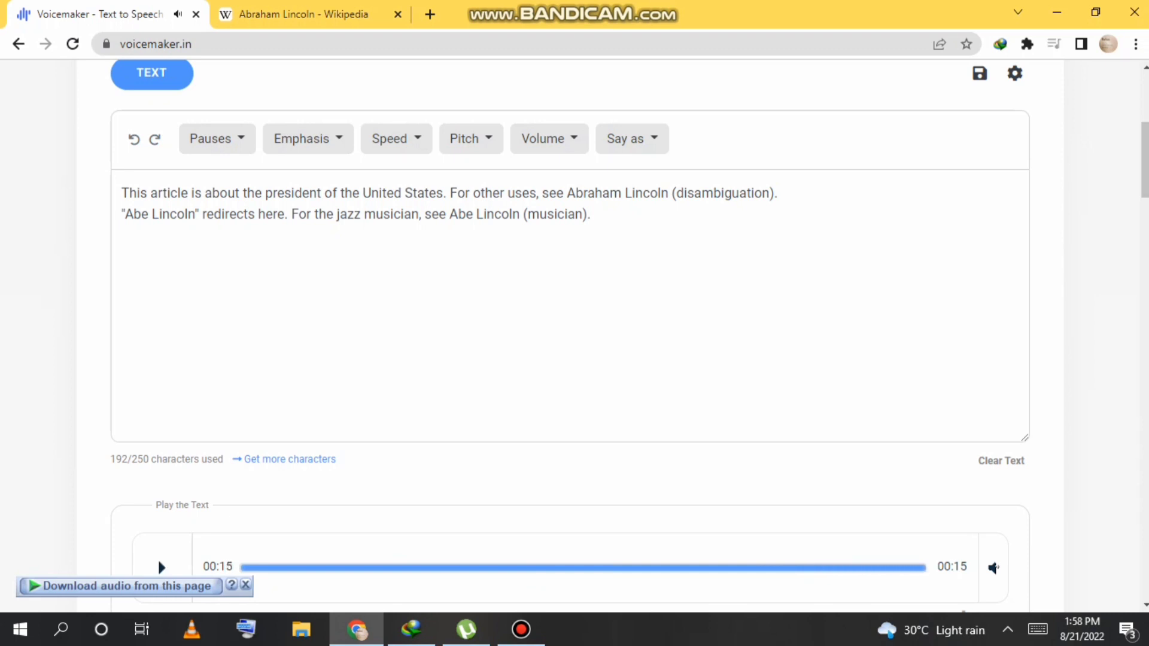
- Choose the Amy, Female voice and convert the text to speech with it
scroll(574, 336, "down", 4)
scroll(574, 336, "down", 3)
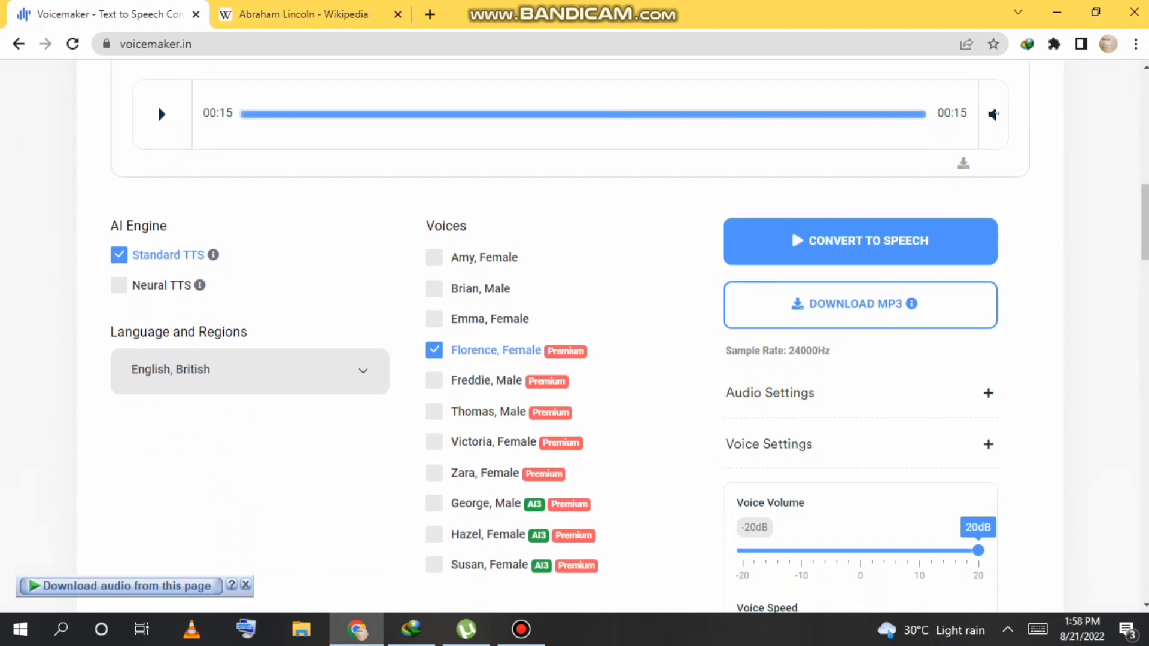
left_click(435, 258)
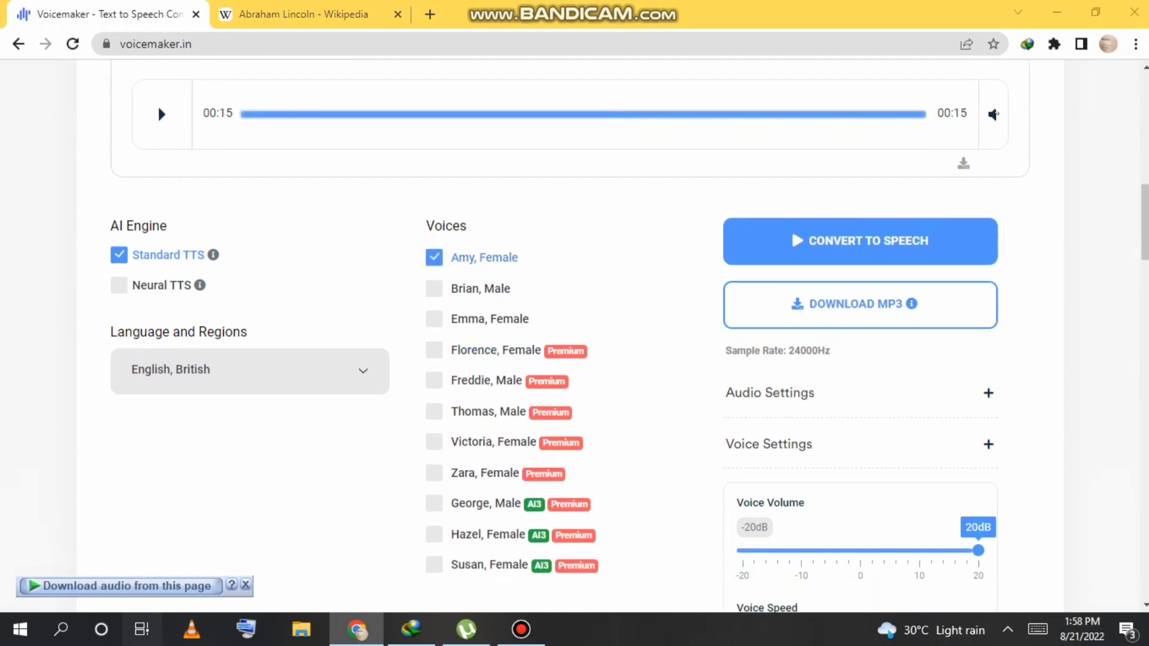
left_click(142, 629)
left_click(157, 104)
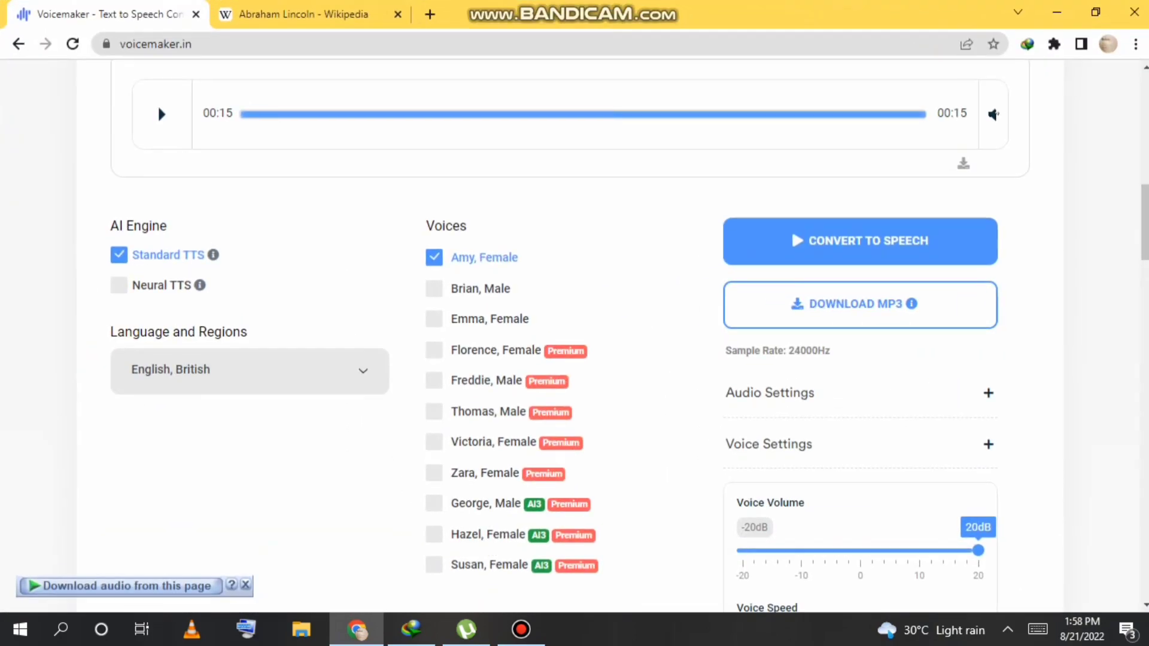
left_click(860, 242)
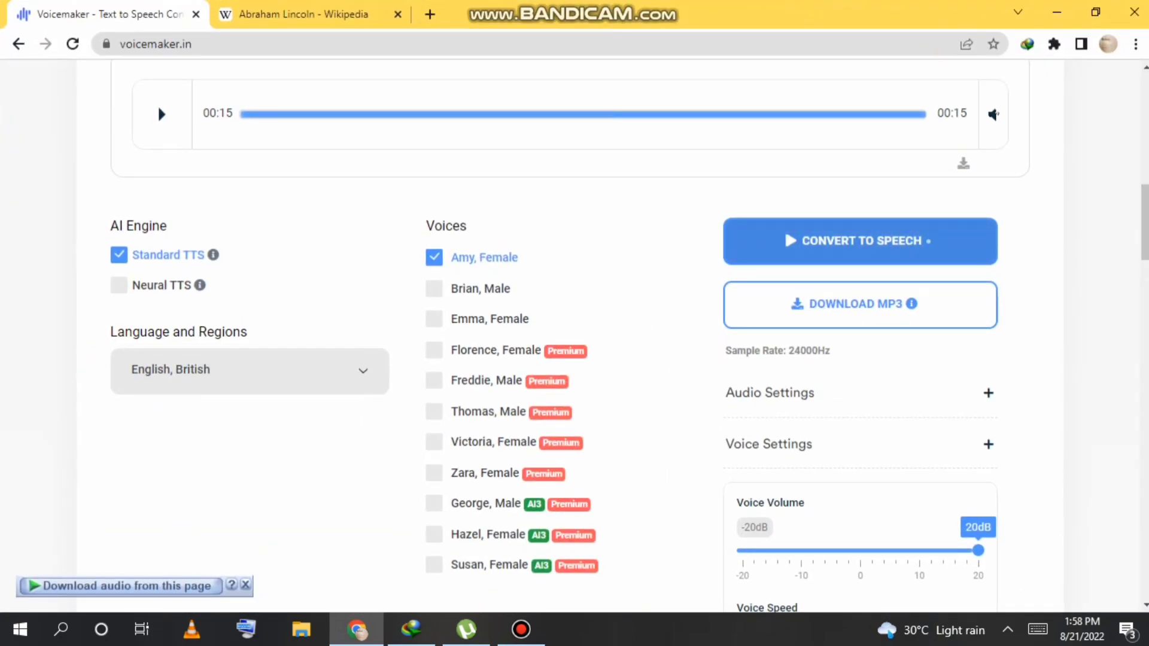
scroll(570, 335, "up", 6)
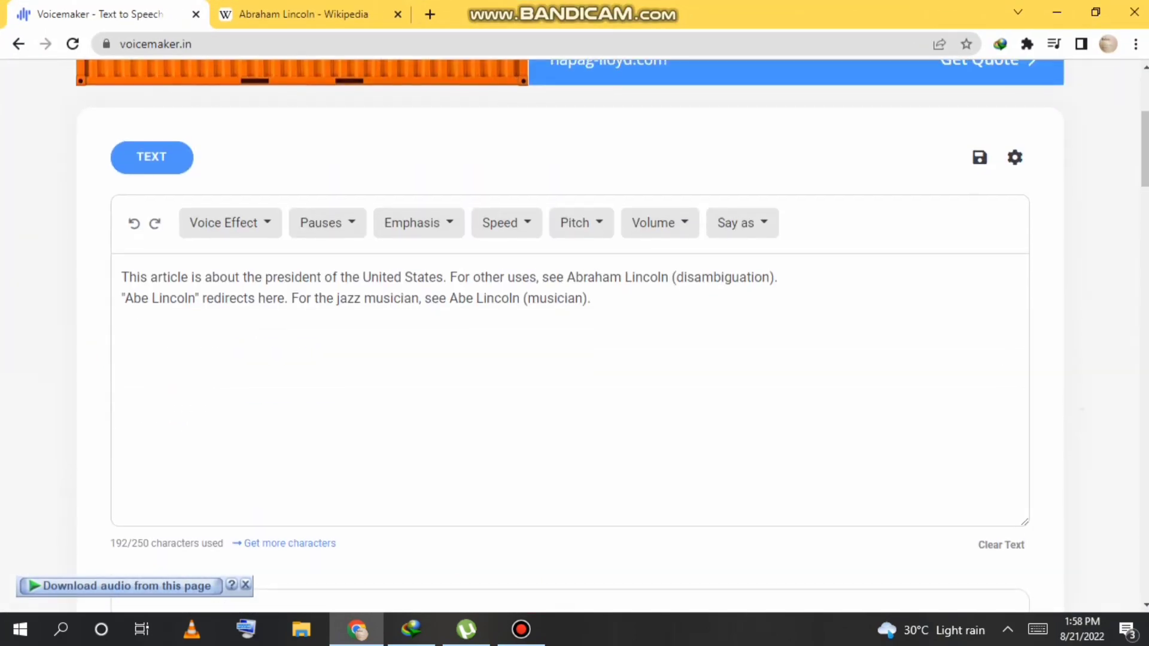
scroll(570, 335, "down", 1)
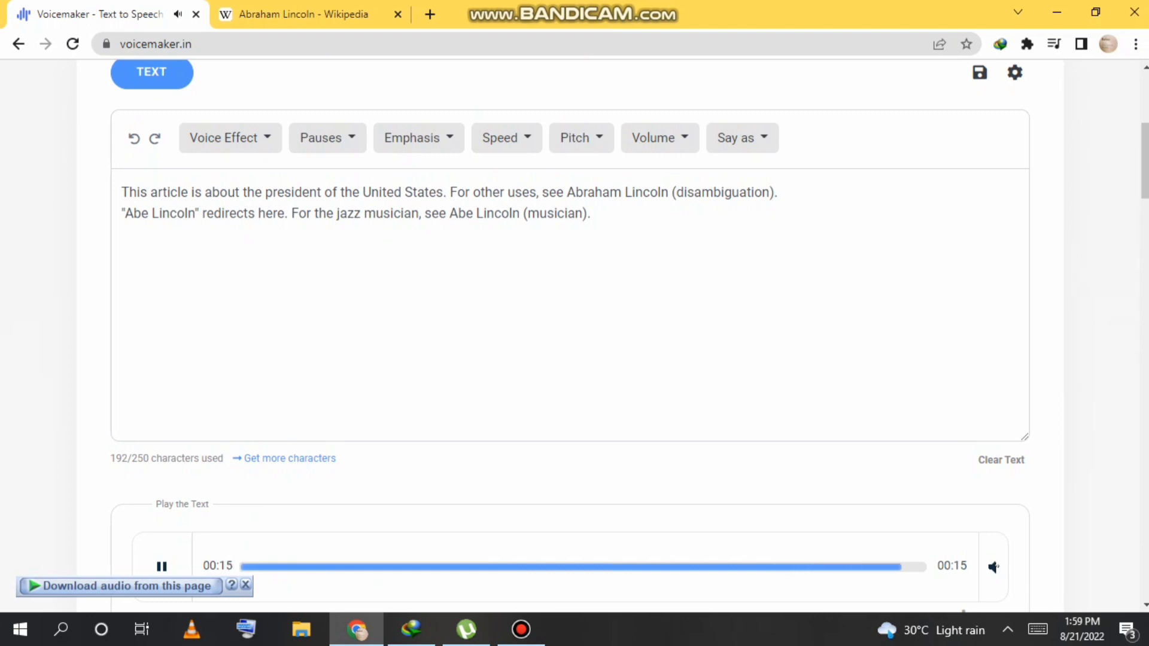
- Change the voice to Emma, Female and convert the text to speech
scroll(570, 335, "down", 1)
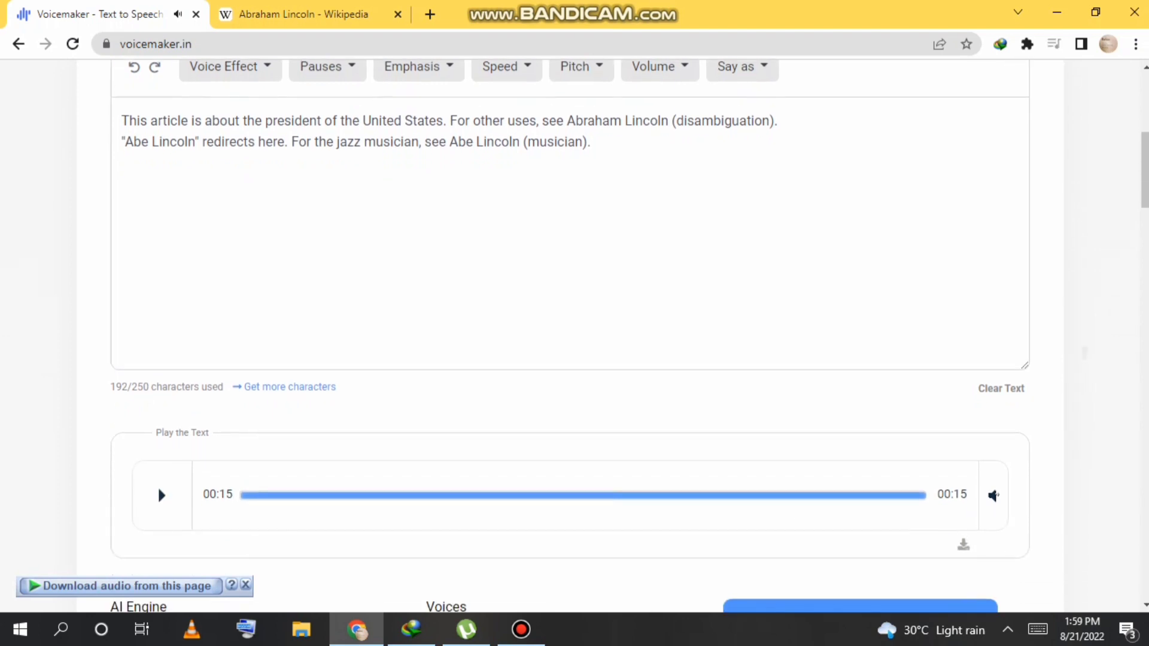
scroll(1083, 342, "down", 1)
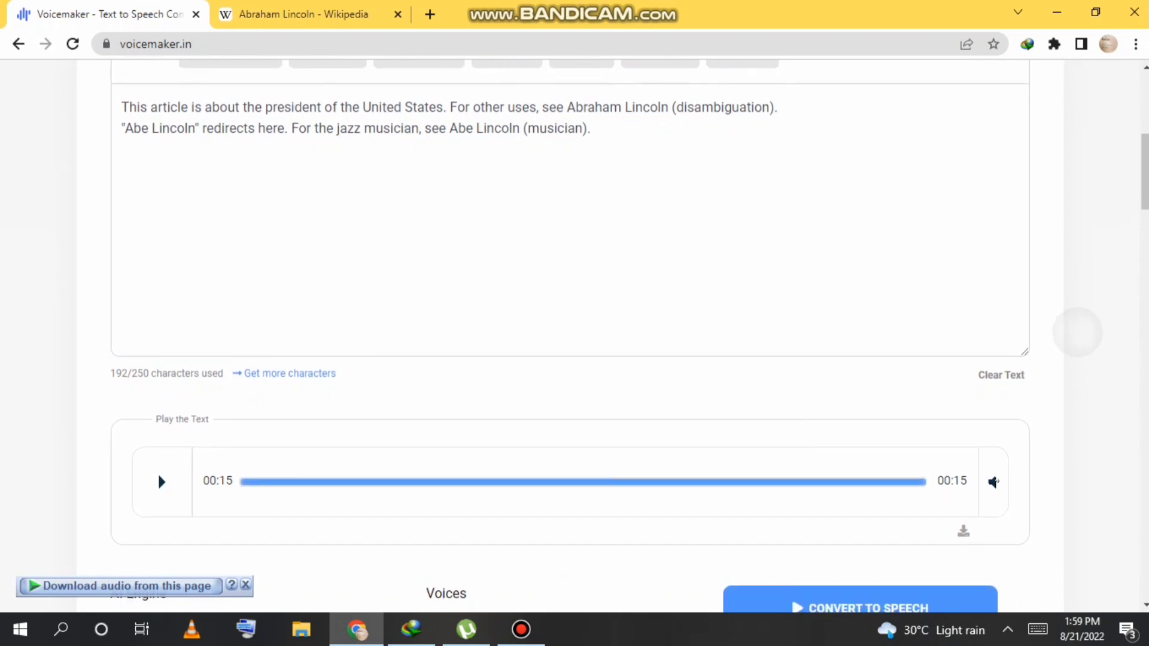
scroll(1078, 333, "down", 1)
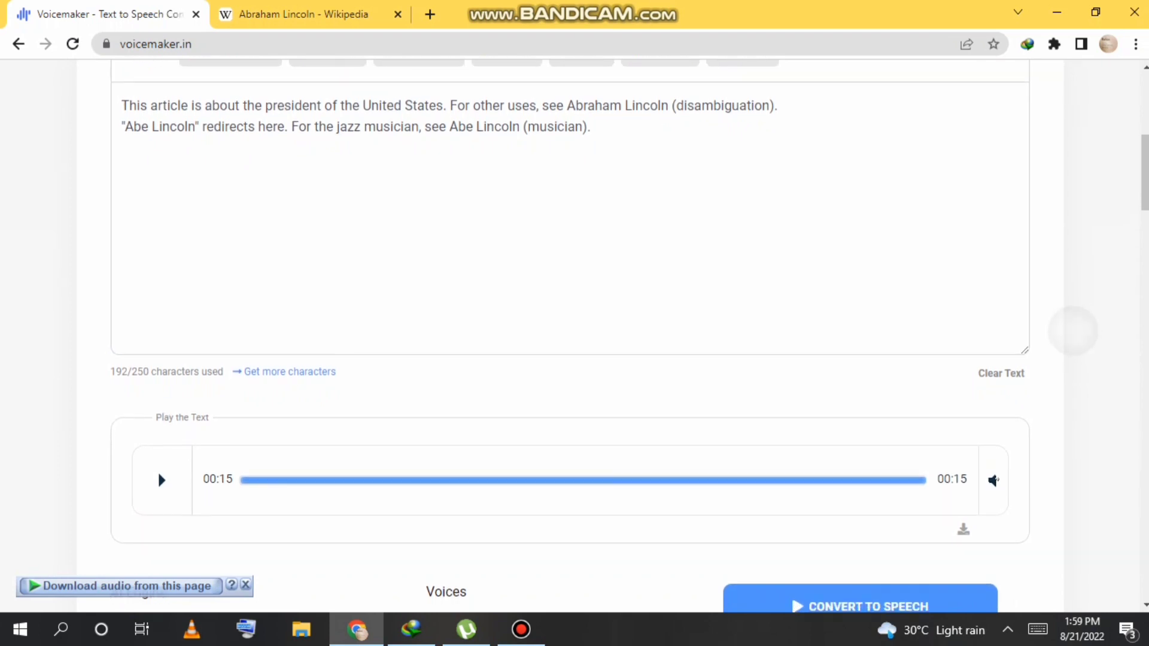
scroll(1075, 332, "down", 2)
scroll(1075, 332, "down", 2)
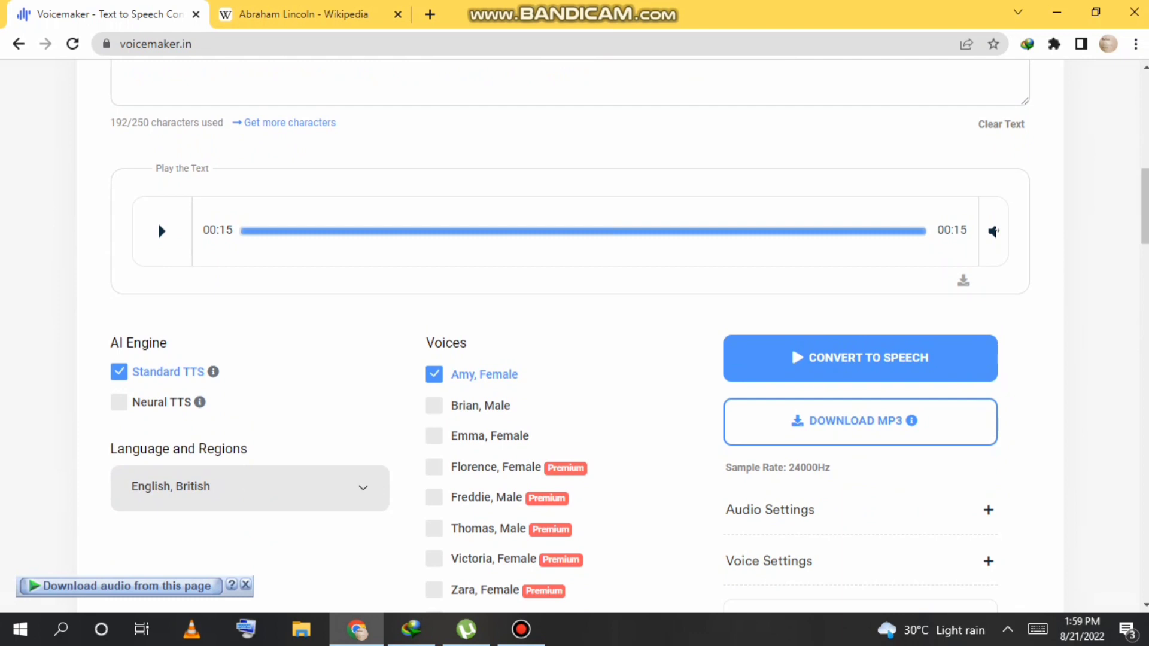
left_click(431, 440)
left_click(860, 358)
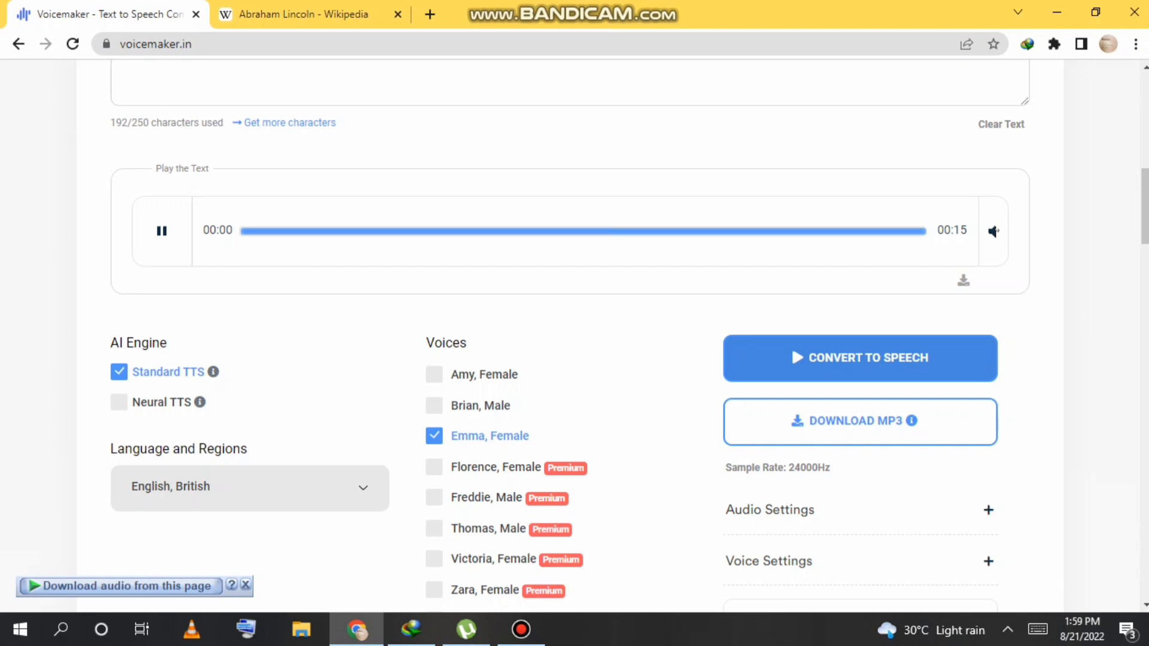
scroll(568, 335, "up", 5)
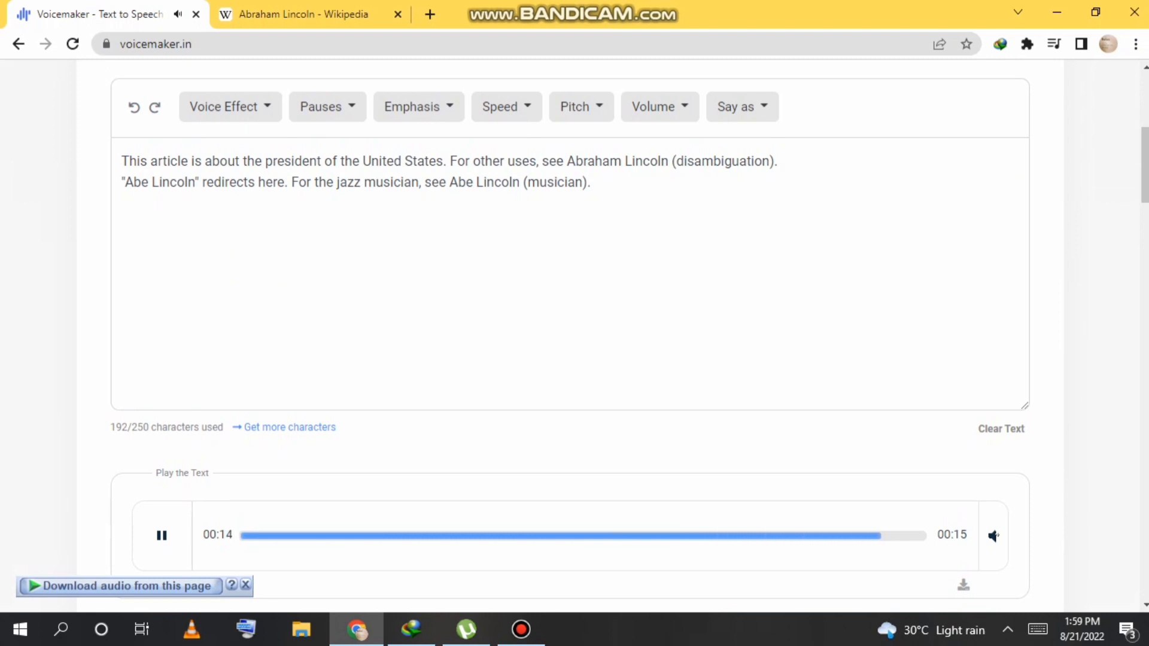
- Change the speech language from British English to Chinese, Mandarin (Taiwan)
scroll(568, 336, "down", 8)
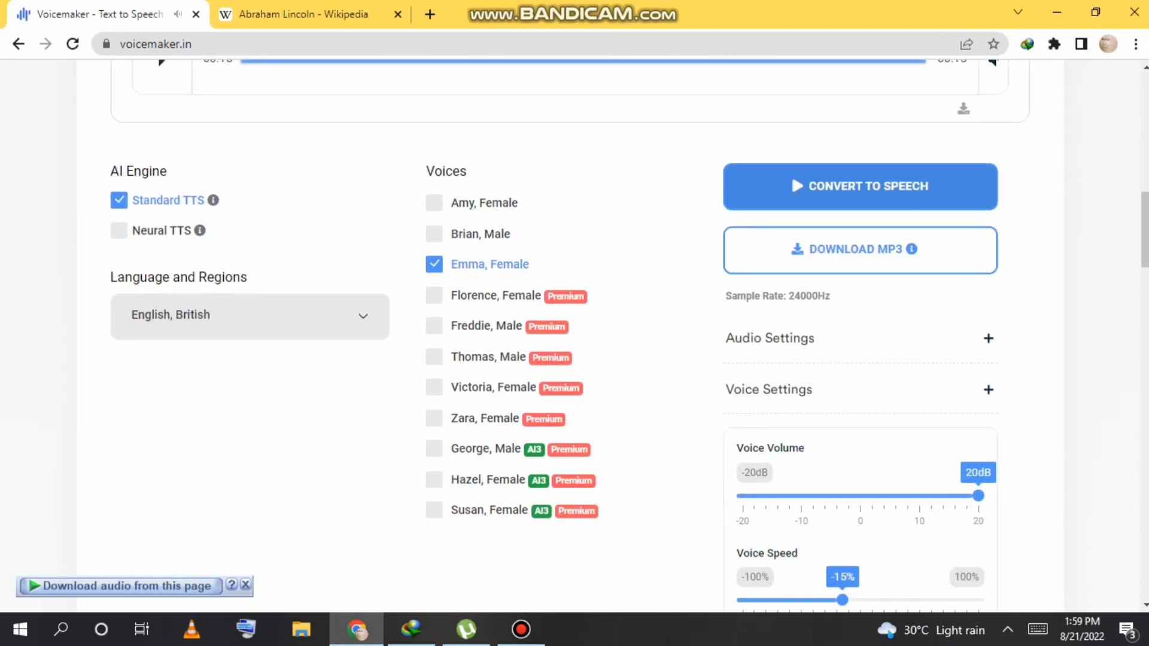
left_click(249, 317)
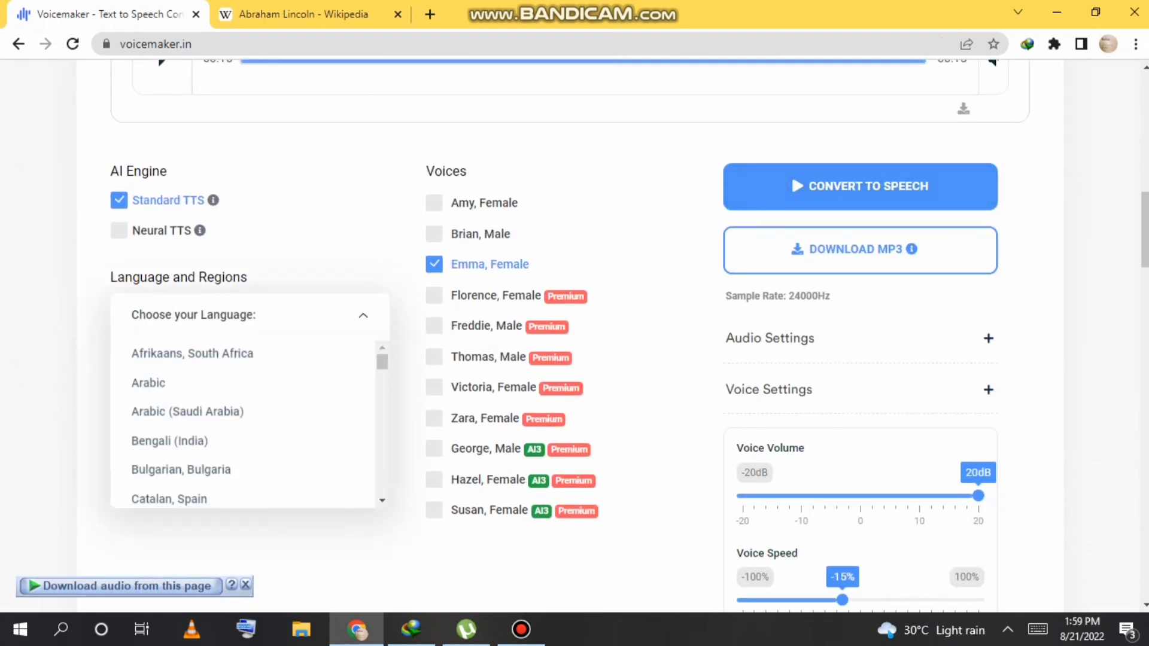
scroll(138, 385, "down", 1)
scroll(139, 385, "up", 1)
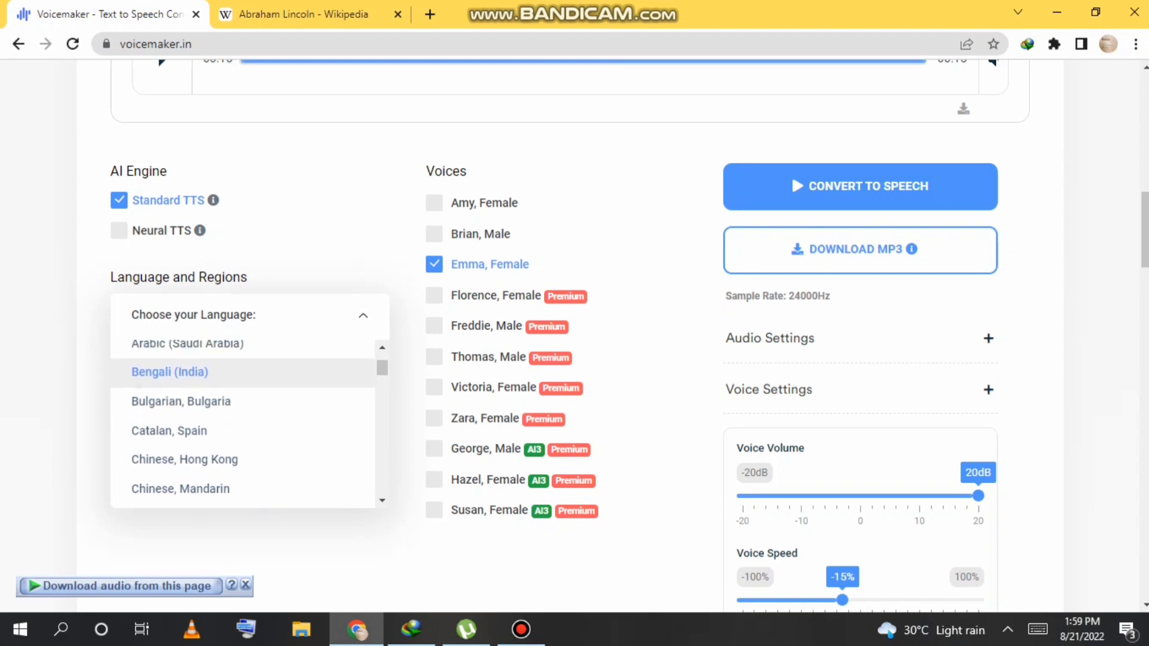
scroll(139, 384, "up", 1)
scroll(139, 384, "down", 3)
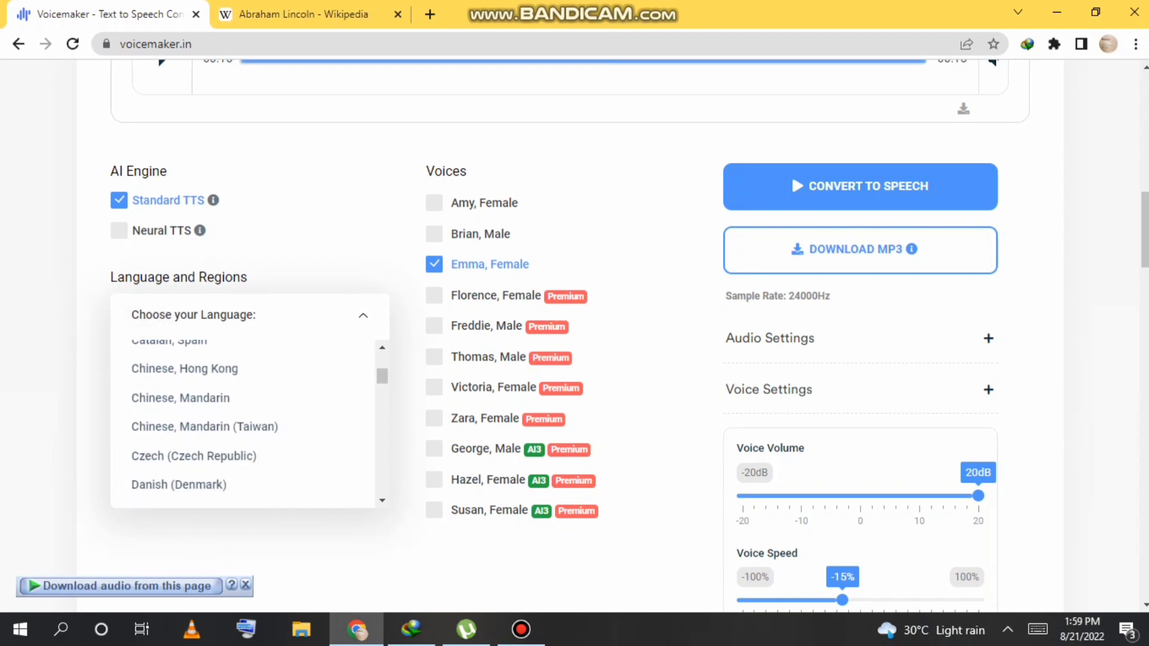
left_click(138, 426)
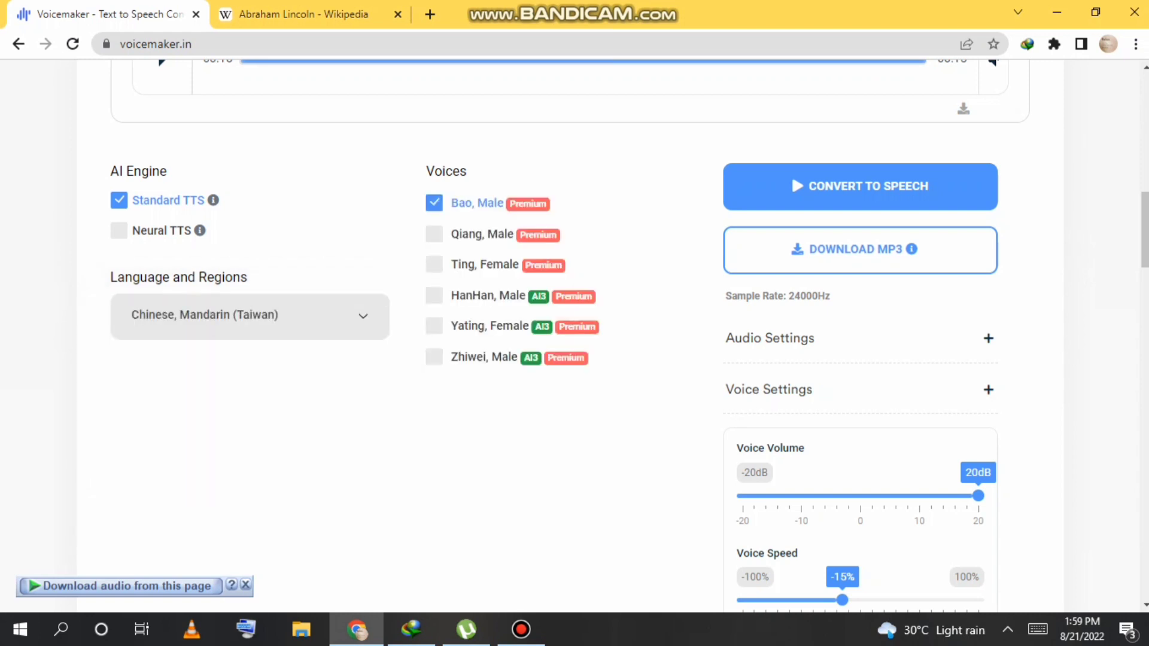
- Convert the text to speech with the Bao, Male voice and pause the playback partway
scroll(139, 426, "up", 3)
left_click(860, 394)
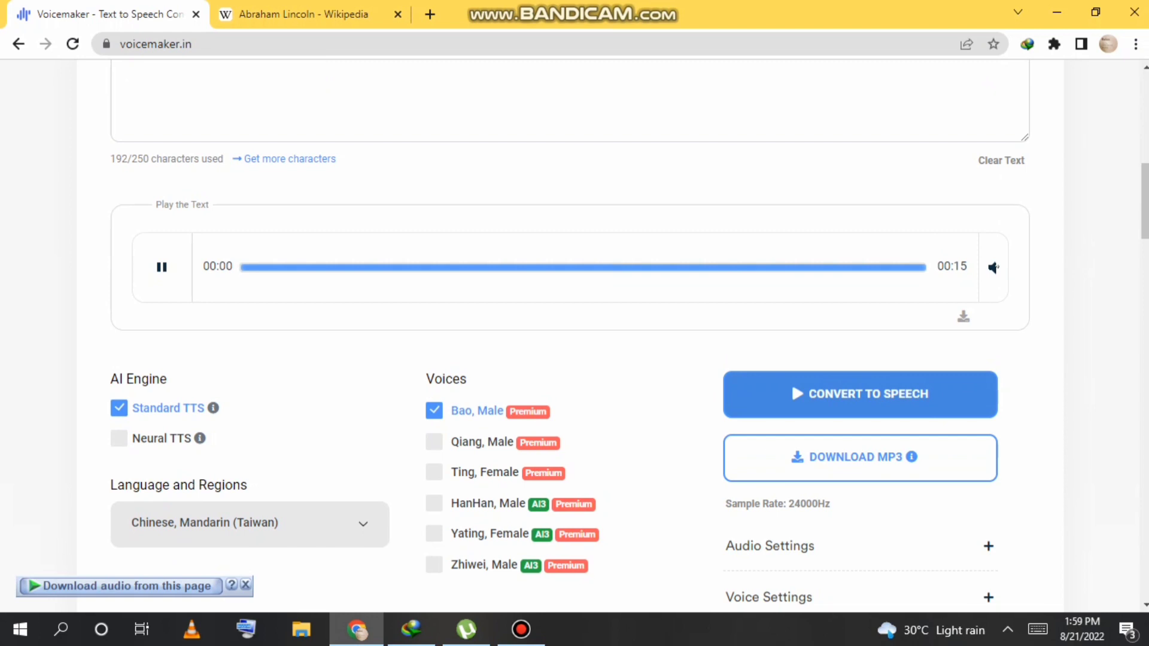
scroll(575, 336, "up", 4)
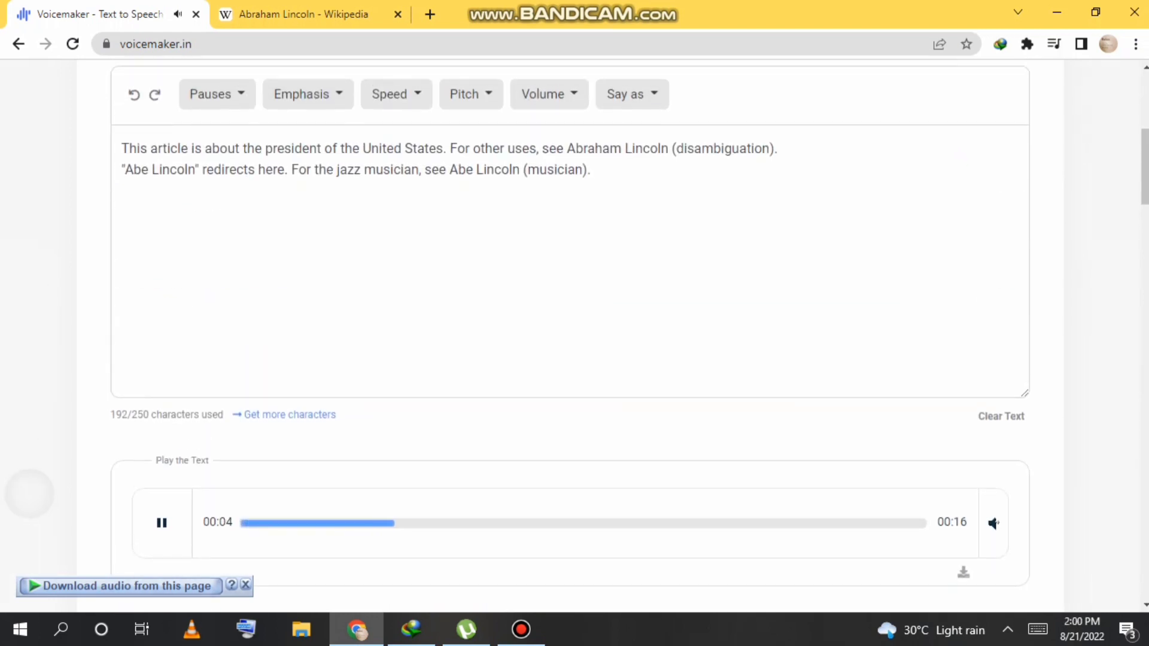
scroll(157, 498, "down", 1)
left_click(156, 498)
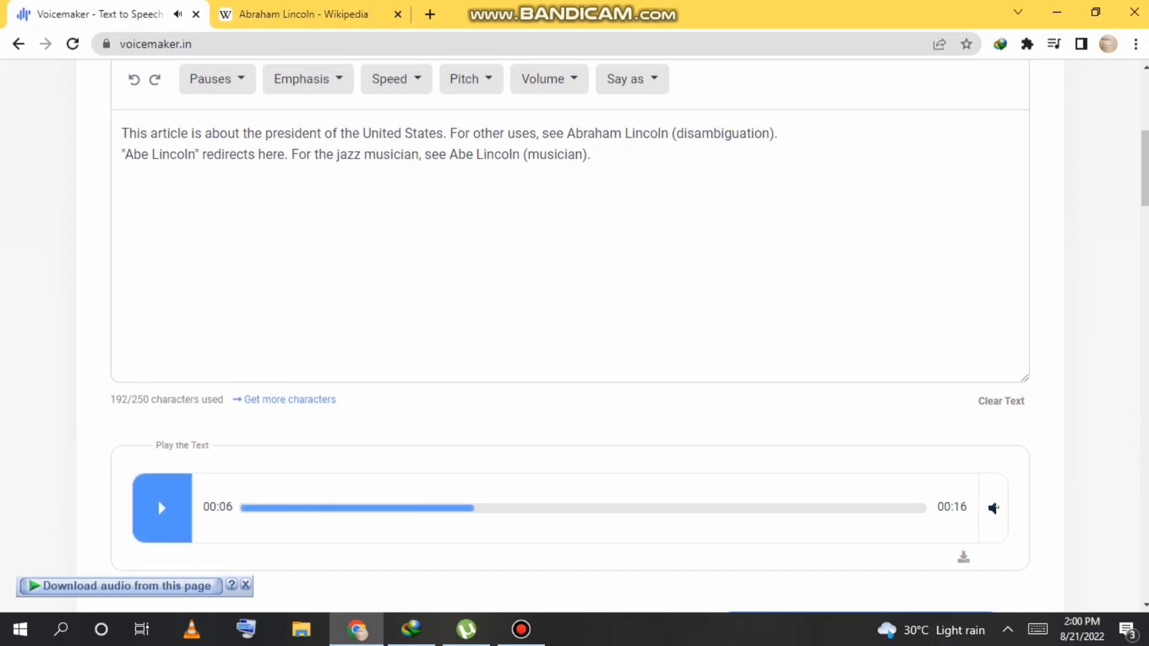
- Look through the list of available languages and set the language to Hindi (India)
scroll(157, 498, "down", 8)
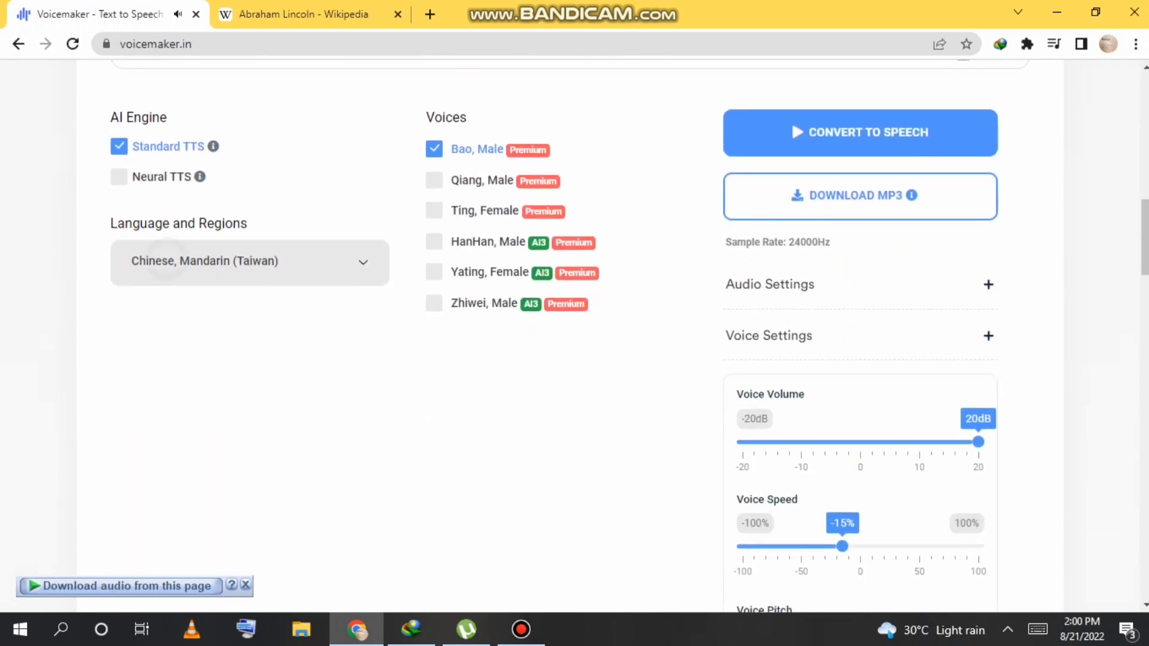
left_click(165, 261)
scroll(239, 371, "down", 3)
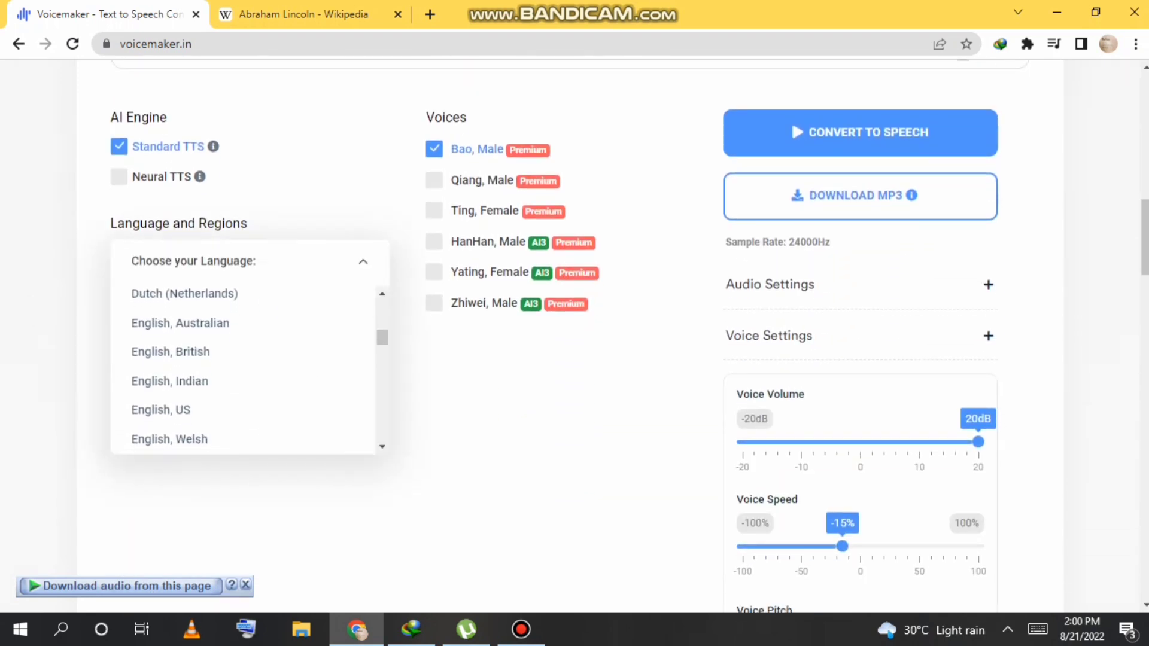
scroll(239, 371, "down", 6)
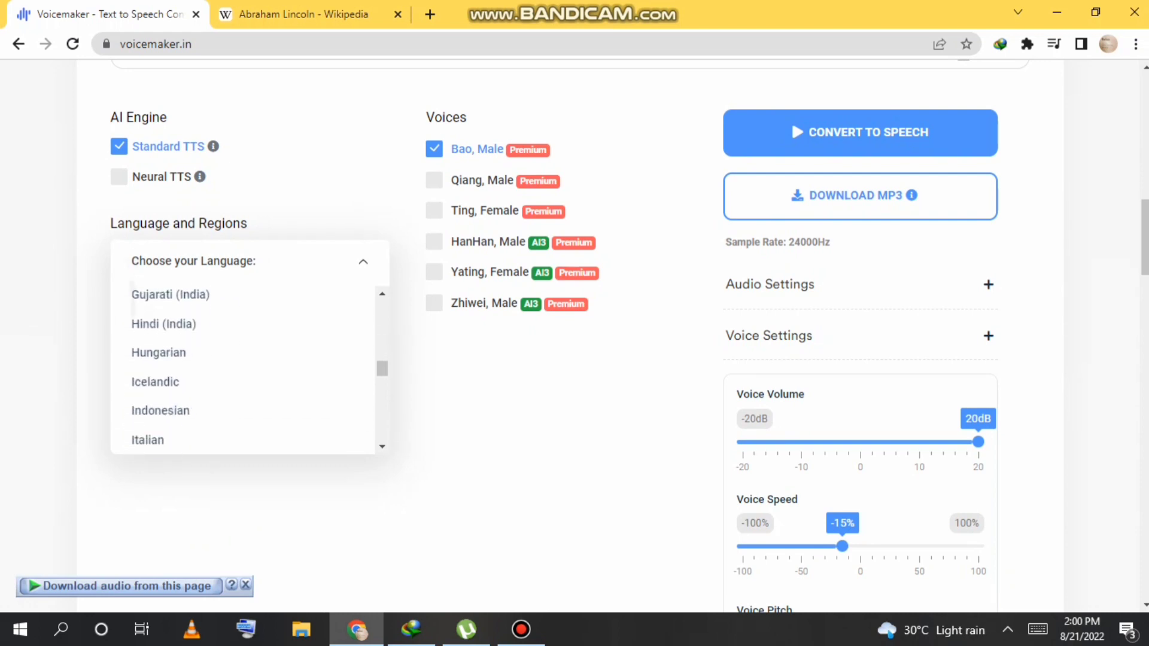
scroll(242, 368, "down", 2)
scroll(242, 368, "up", 1)
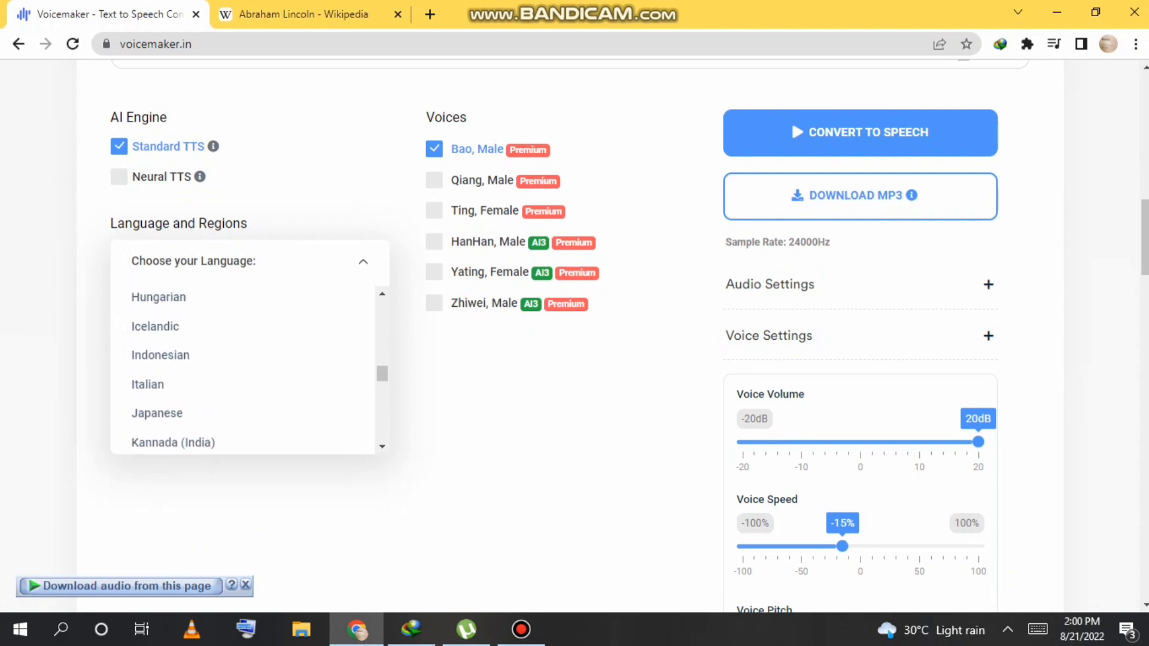
scroll(179, 353, "down", 1)
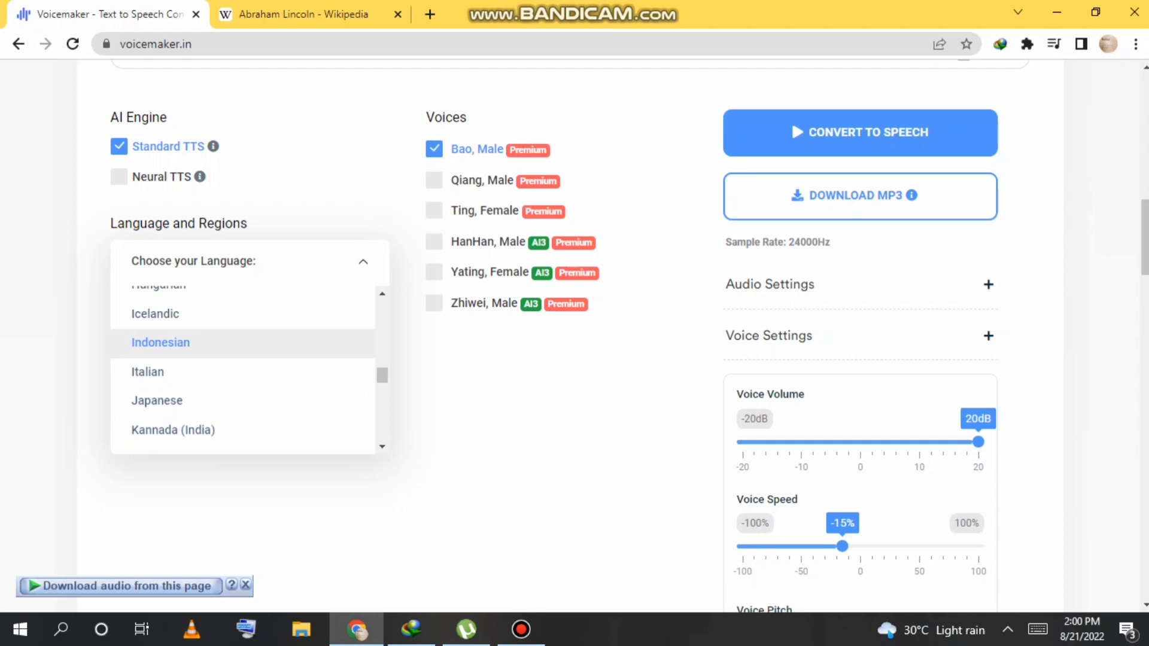
scroll(180, 347, "down", 5)
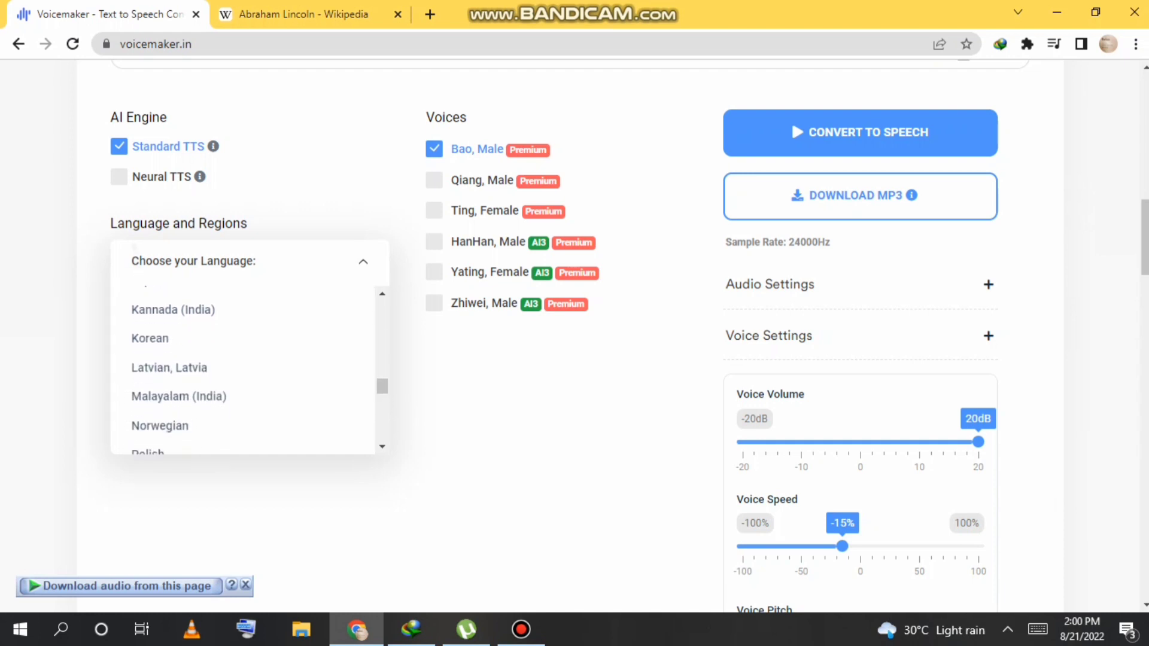
scroll(245, 371, "down", 6)
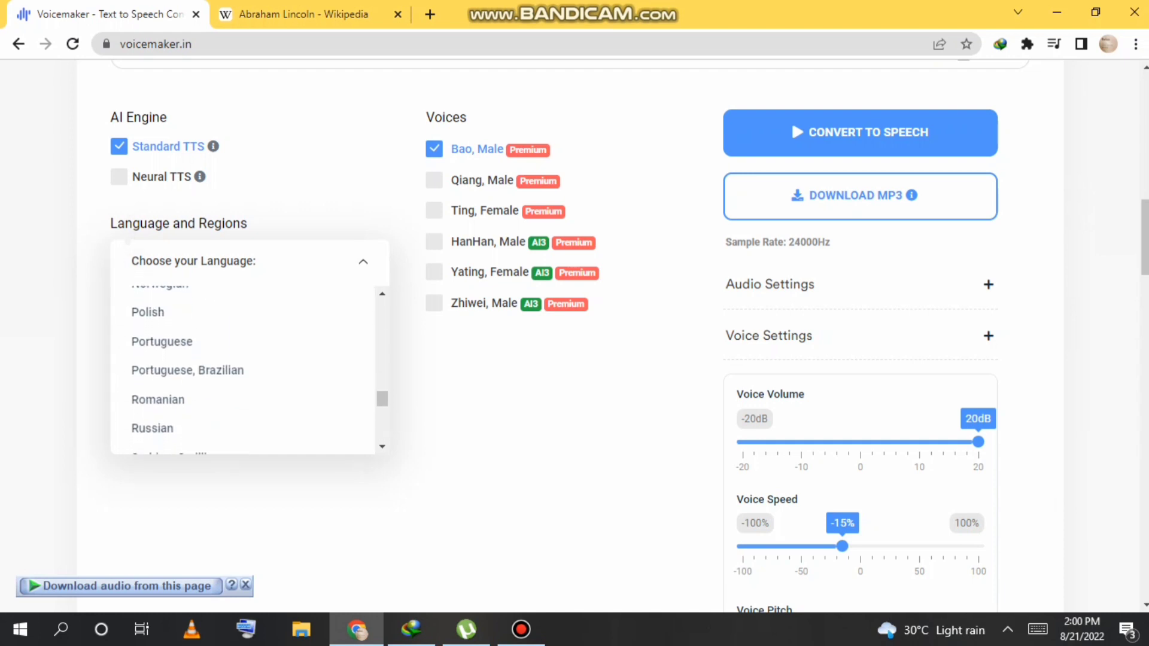
scroll(246, 365, "down", 3)
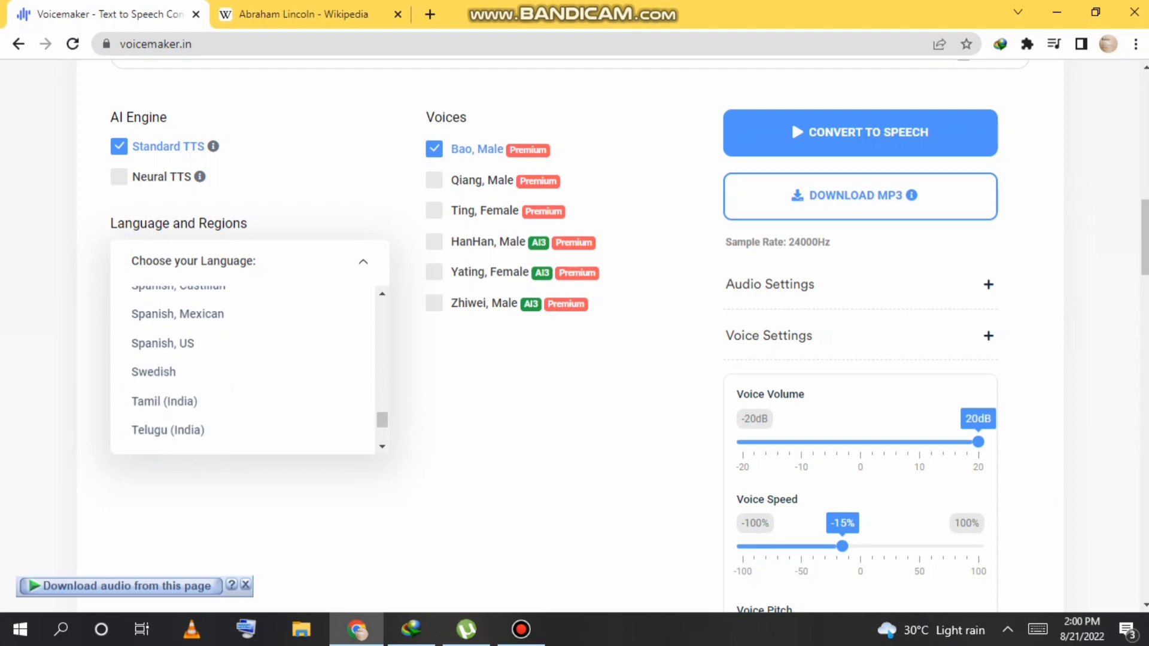
scroll(243, 368, "down", 4)
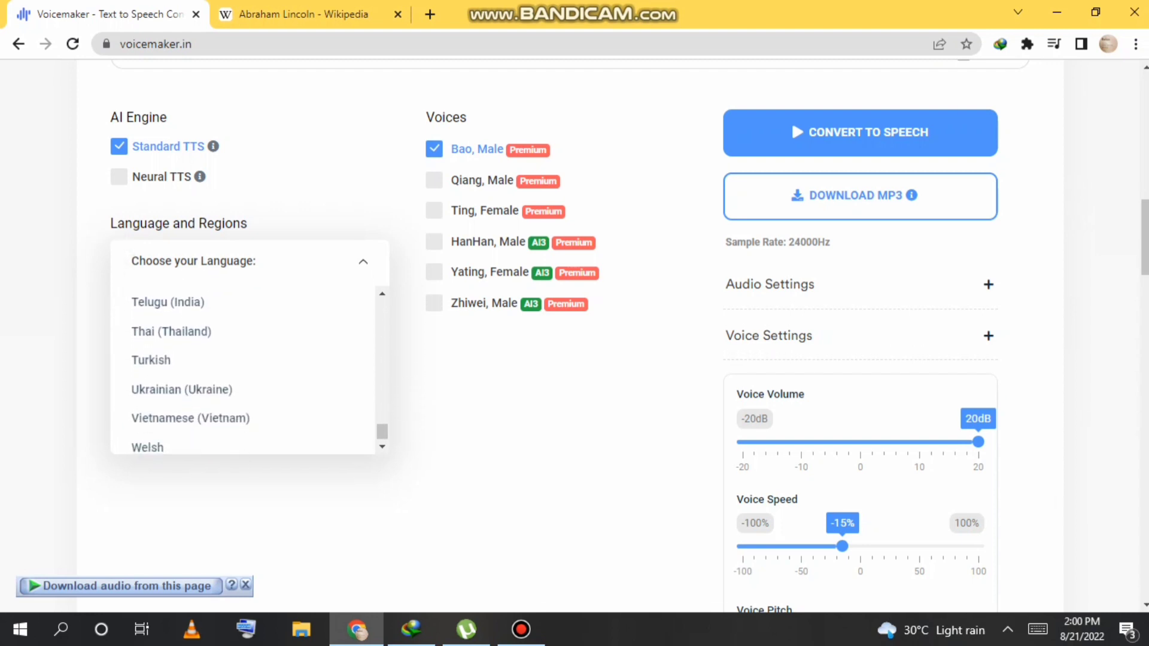
scroll(242, 354, "down", 1)
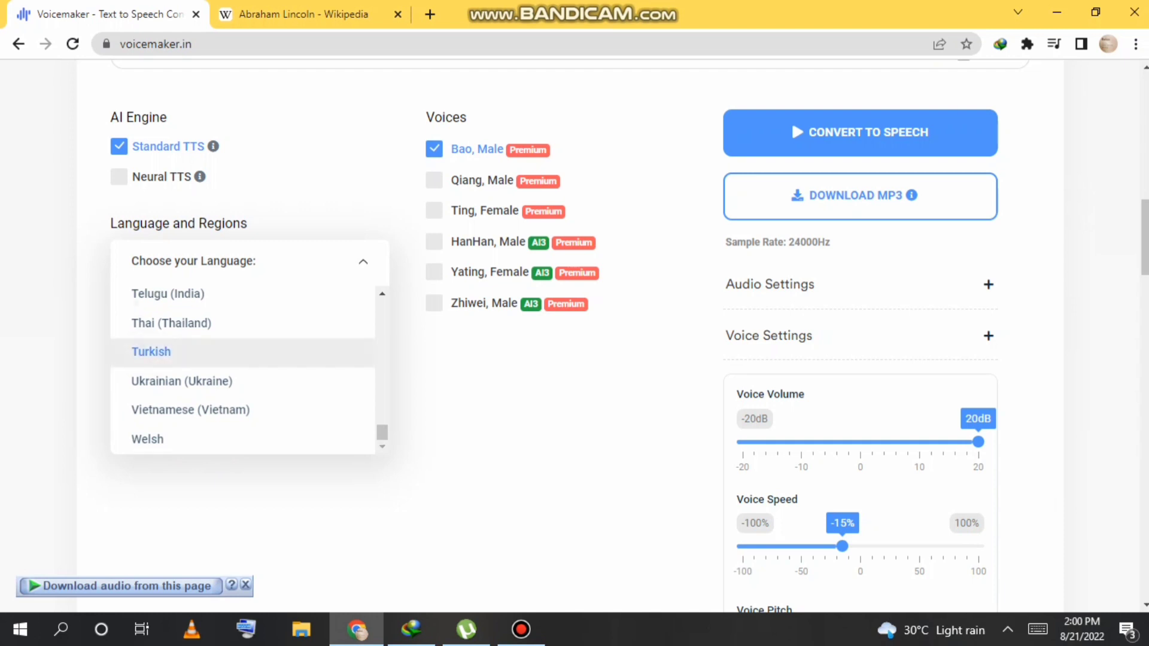
scroll(242, 365, "up", 6)
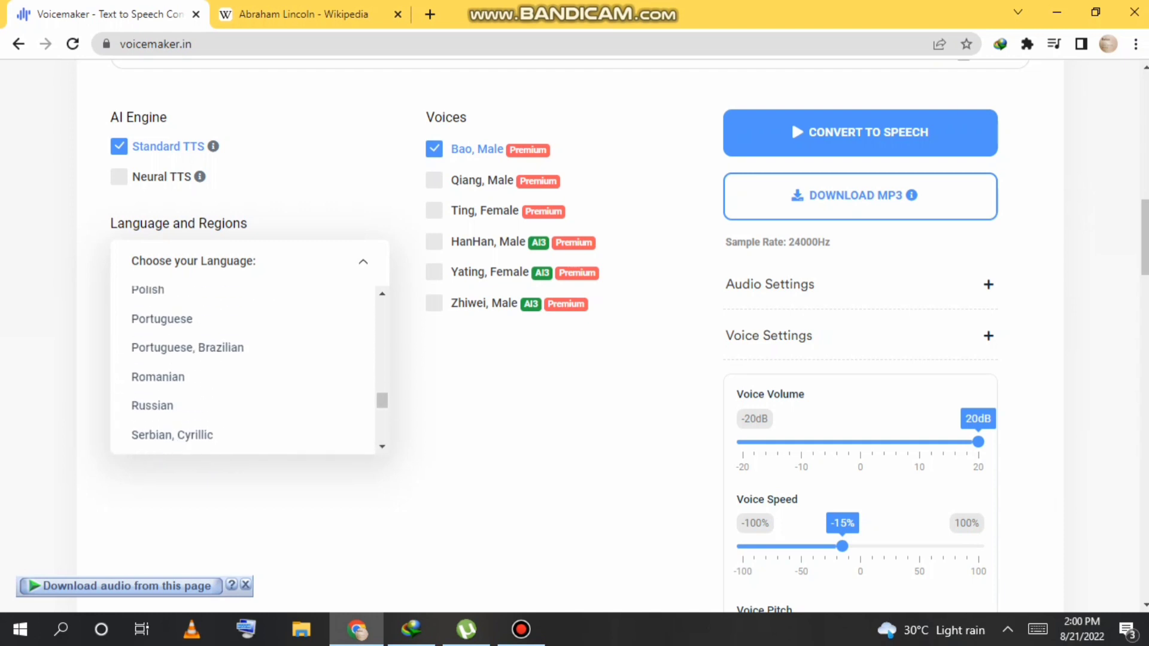
scroll(150, 443, "up", 5)
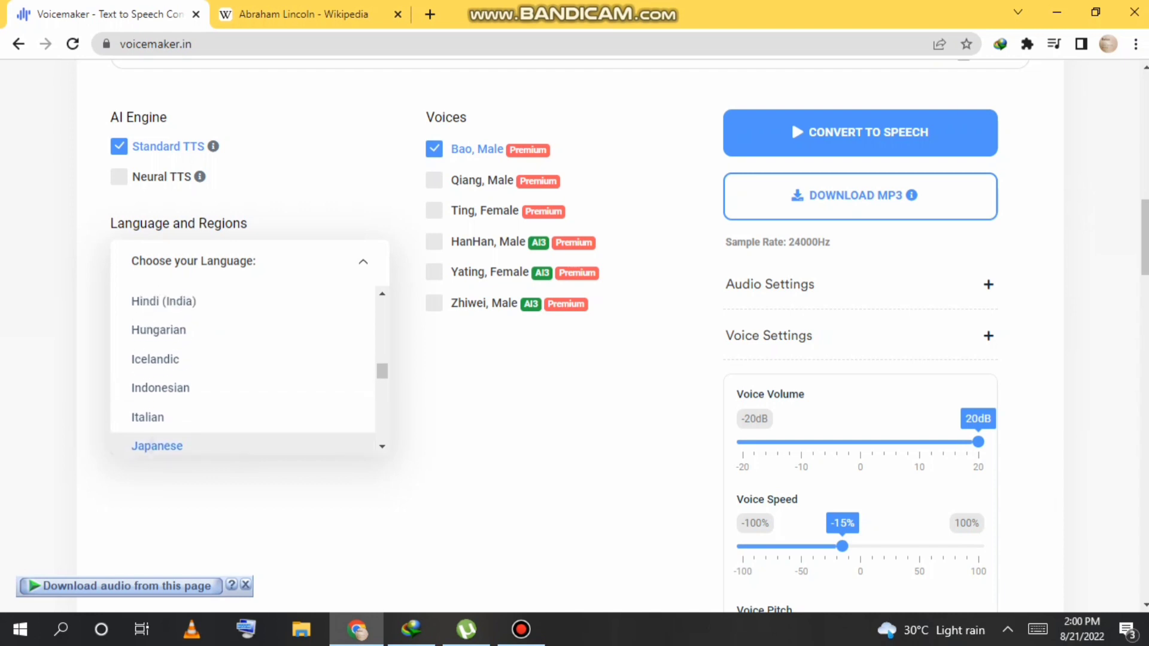
scroll(150, 443, "up", 1)
left_click(163, 322)
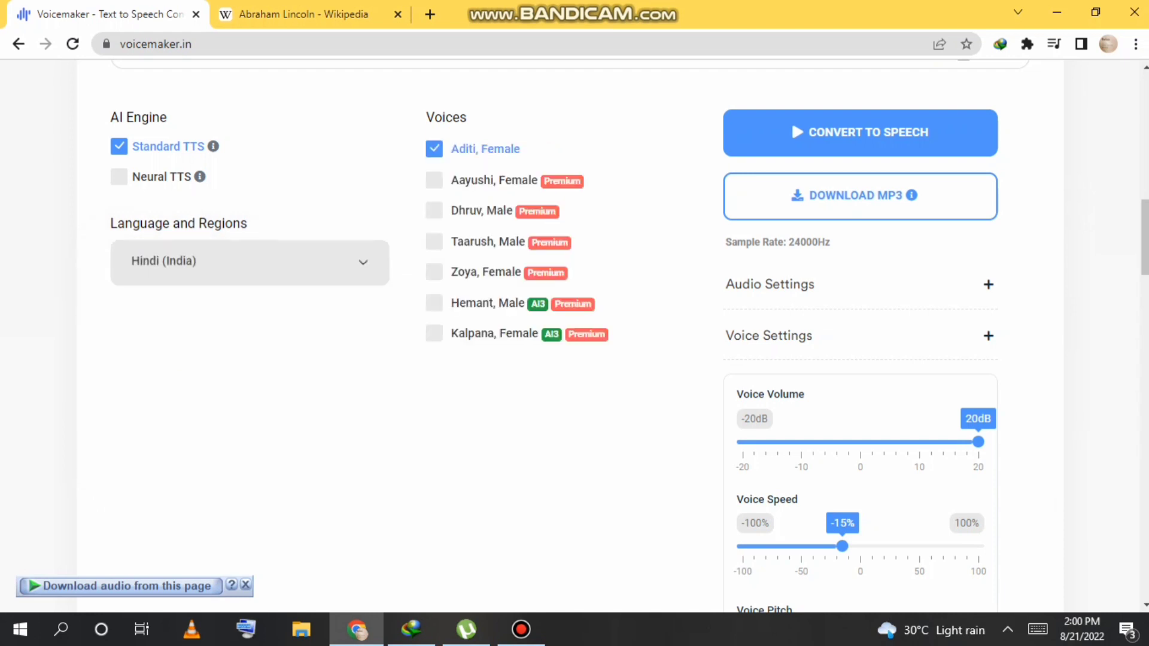
- Convert the text to speech with the Hindi voice Aditi, Female and listen to the playback
scroll(157, 169, "up", 4)
scroll(601, 336, "up", 2)
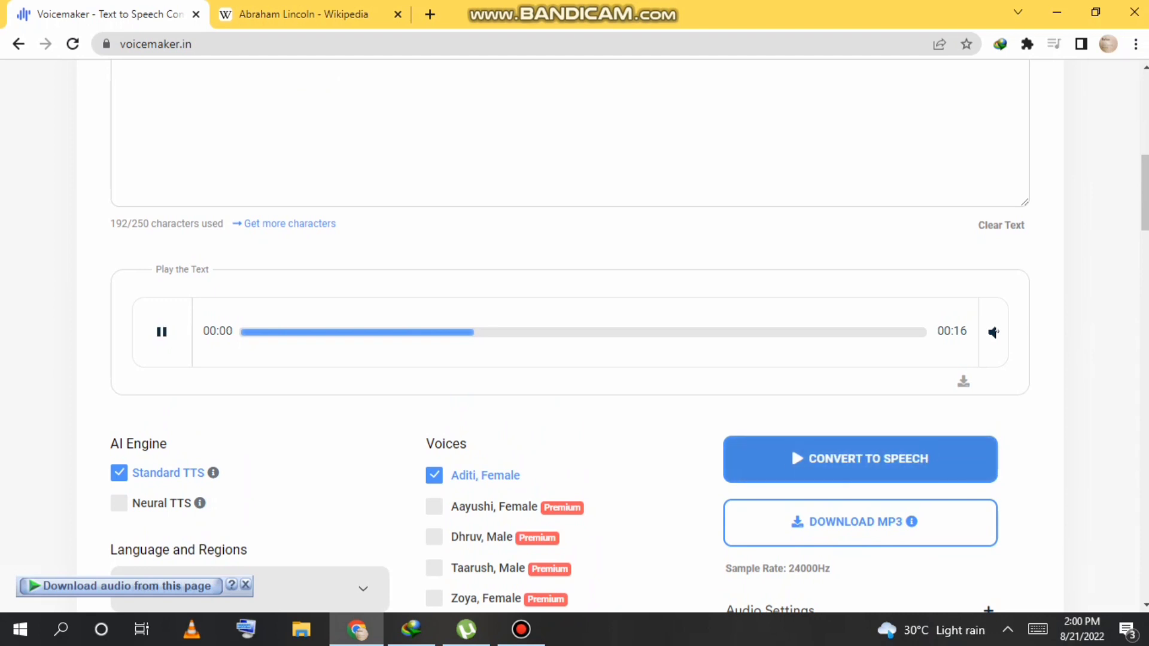
scroll(575, 335, "up", 4)
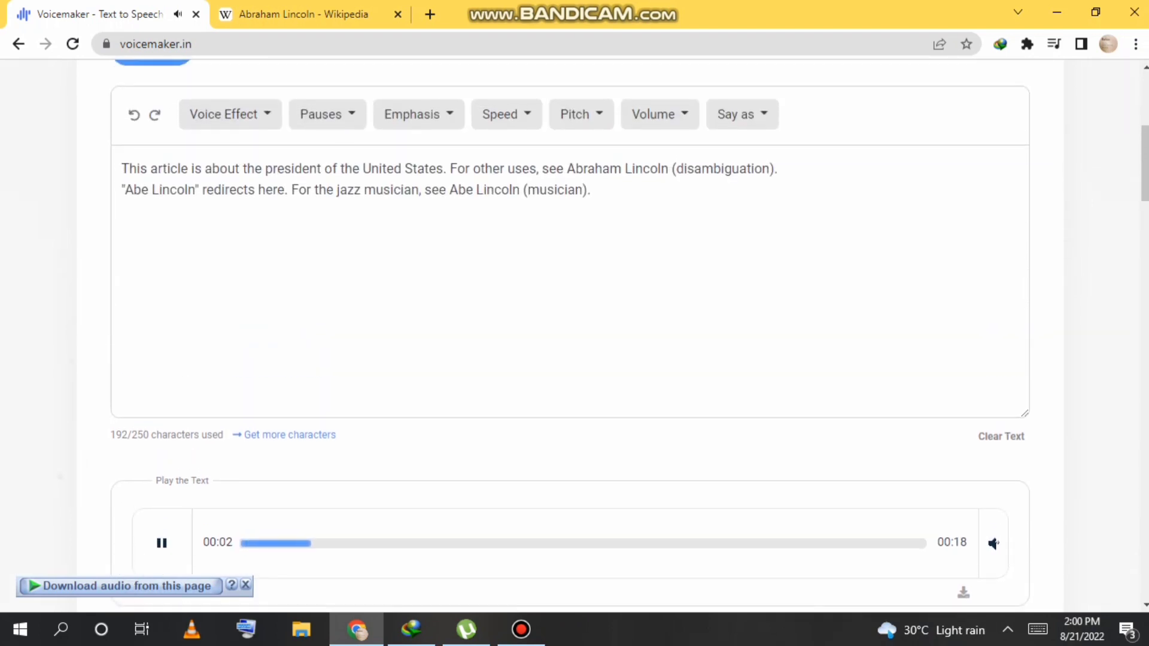
scroll(574, 335, "up", 1)
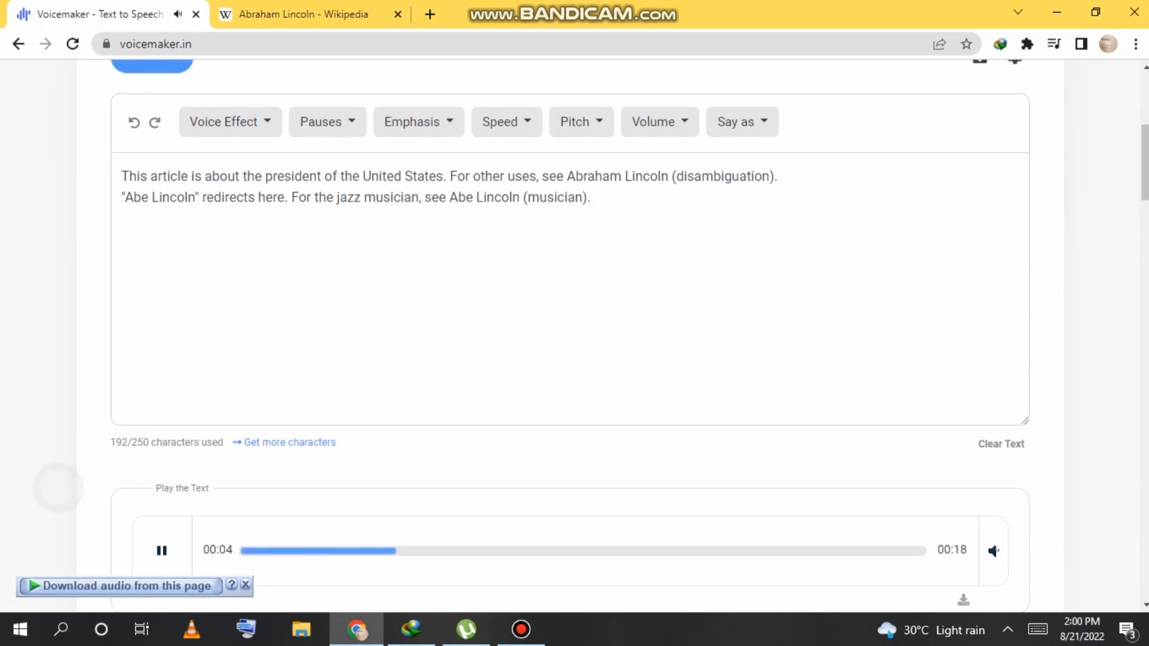
scroll(574, 335, "down", 2)
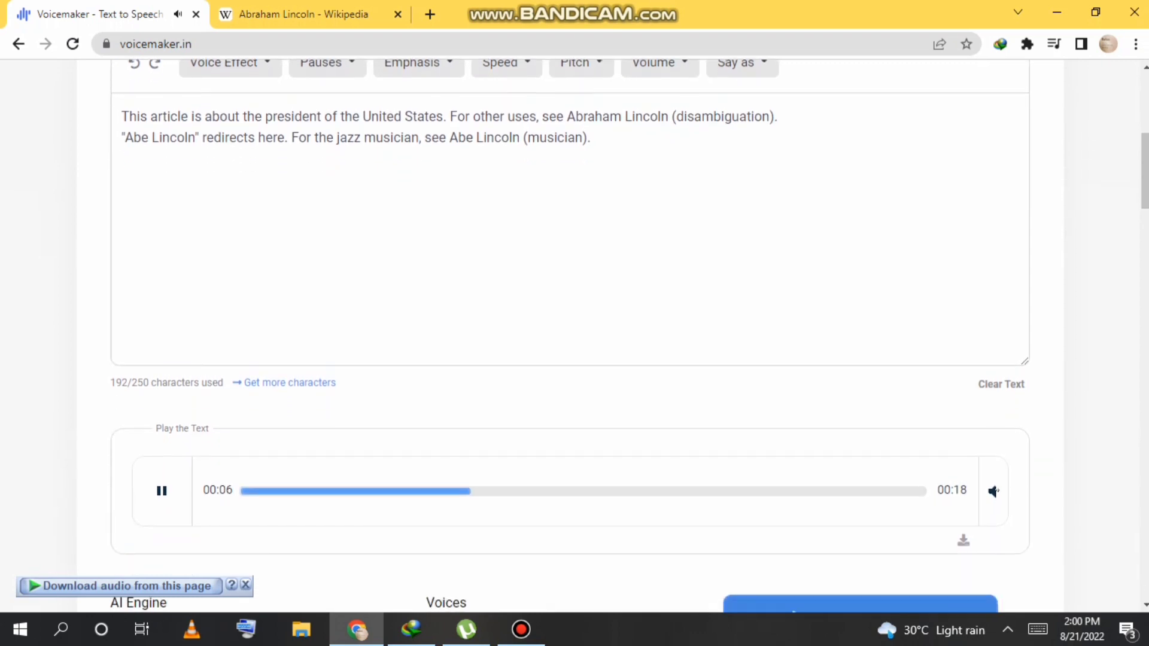
- Raise the voice speed for the Hindi voice to about -4%
scroll(575, 335, "down", 7)
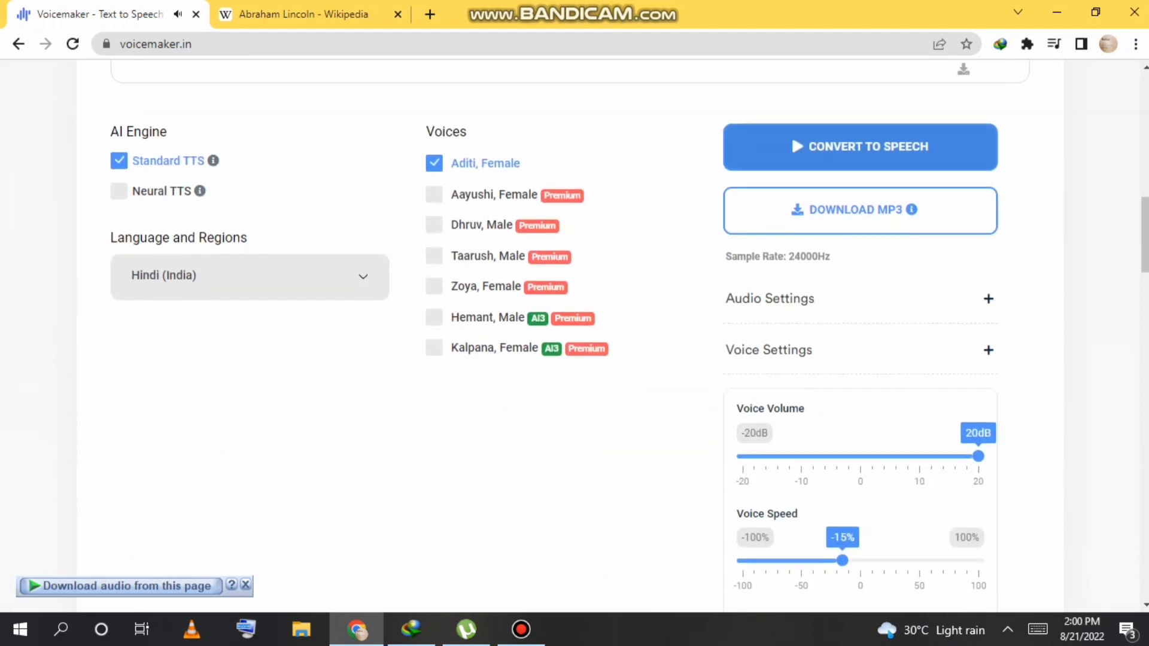
right_click(850, 298)
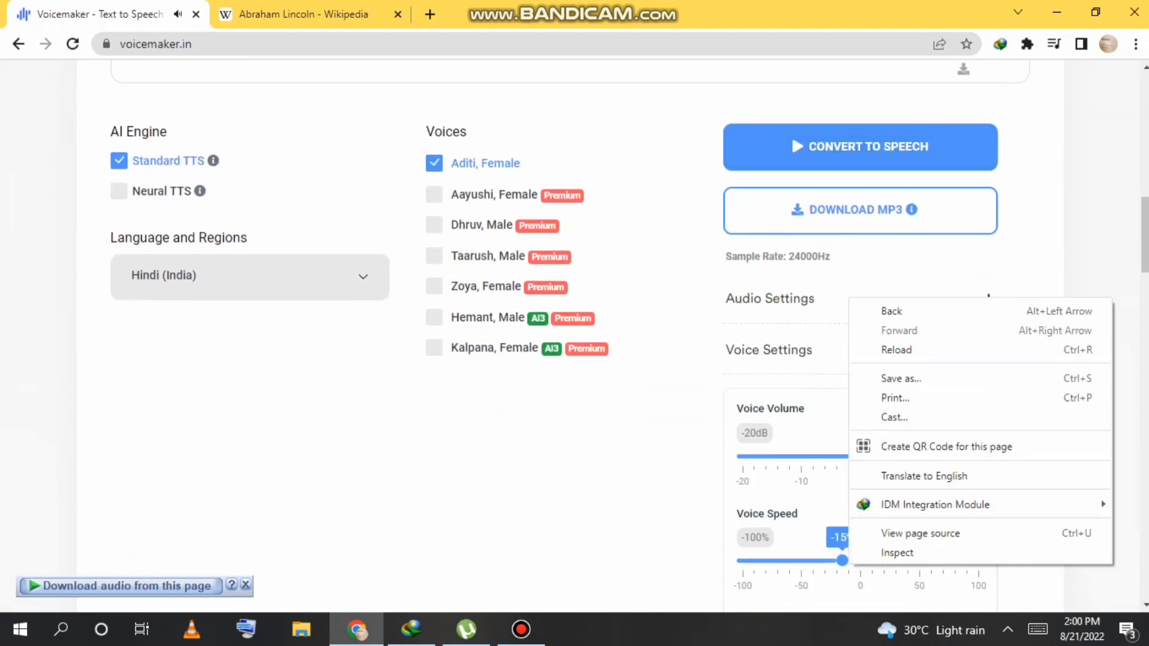
key("Escape")
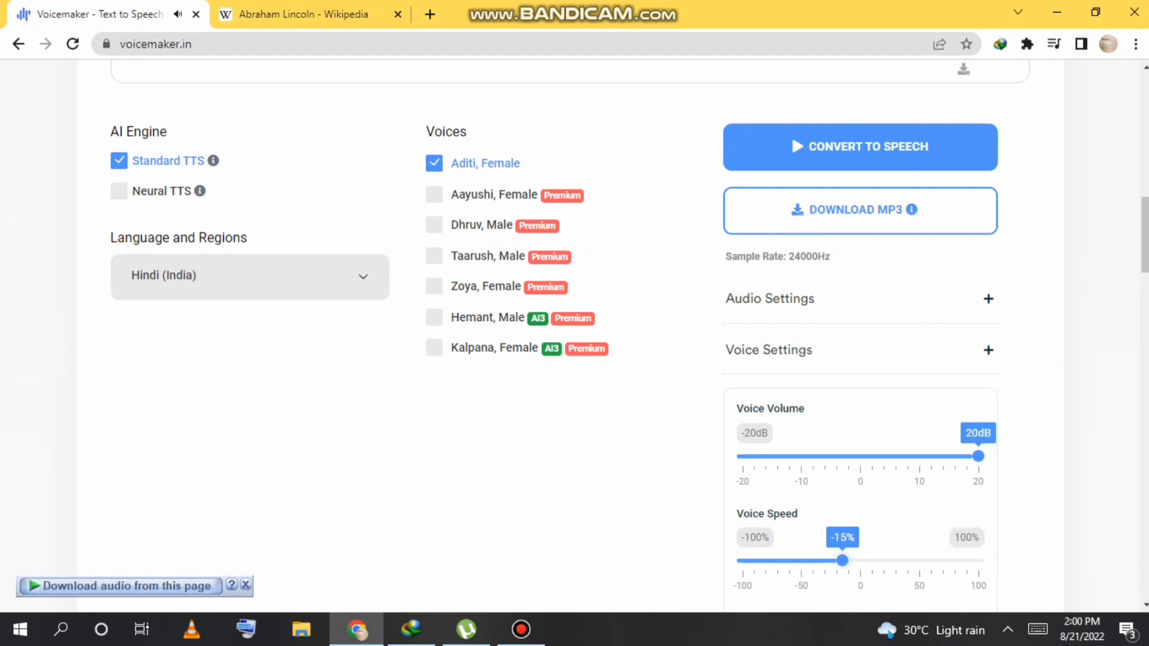
right_click(843, 294)
key("Escape")
left_click_drag(843, 561, 856, 561)
right_click(856, 294)
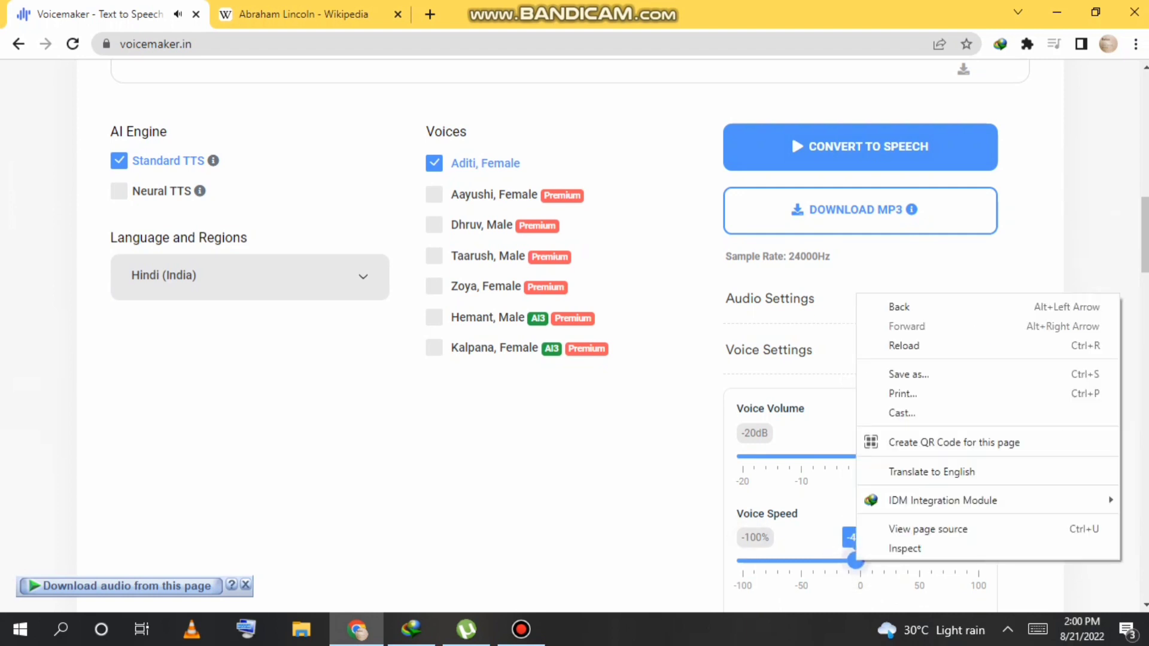
key("Escape")
- Convert the text to speech again at the new speed and open the audio player's volume control
scroll(575, 335, "up", 4)
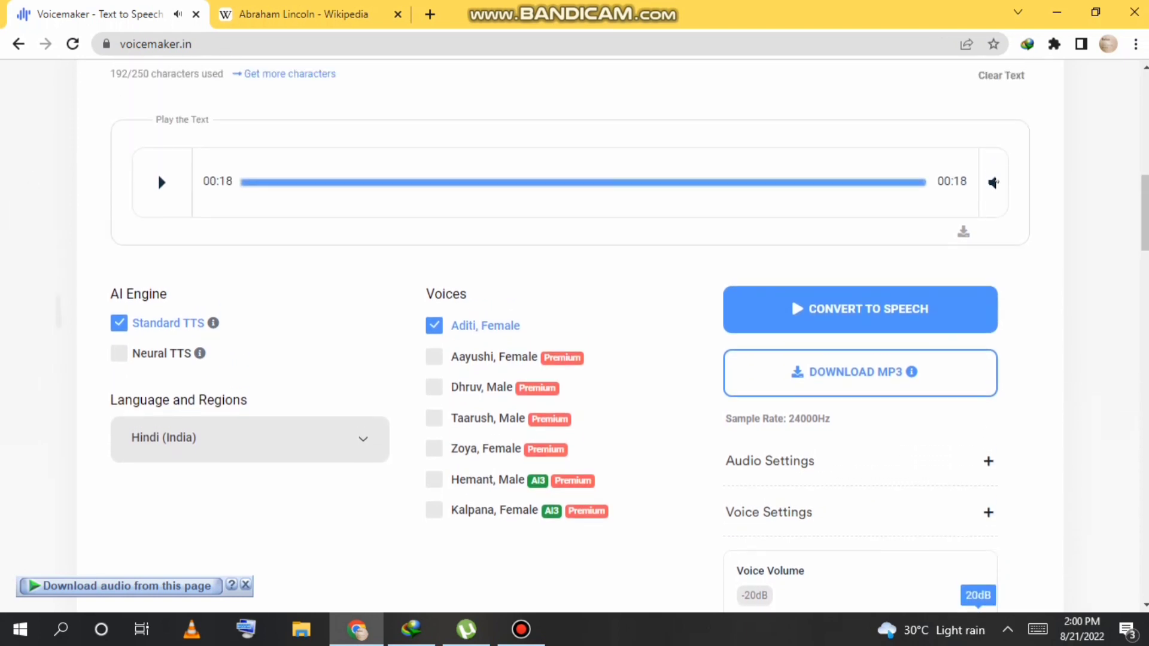
left_click(884, 374)
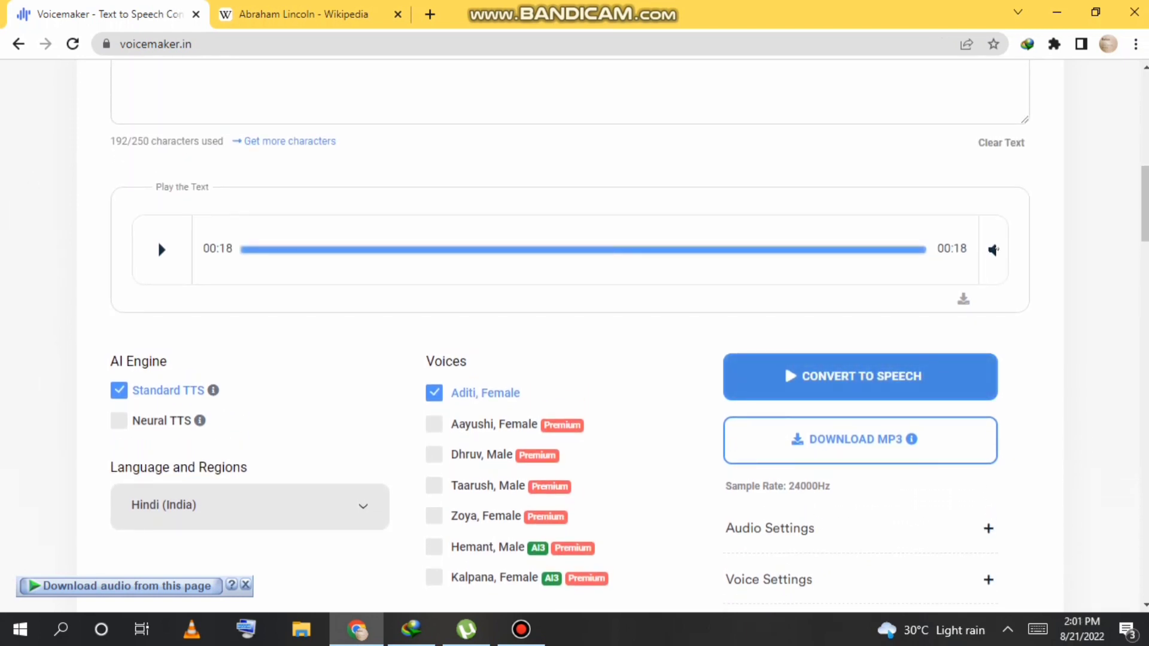
scroll(575, 335, "up", 3)
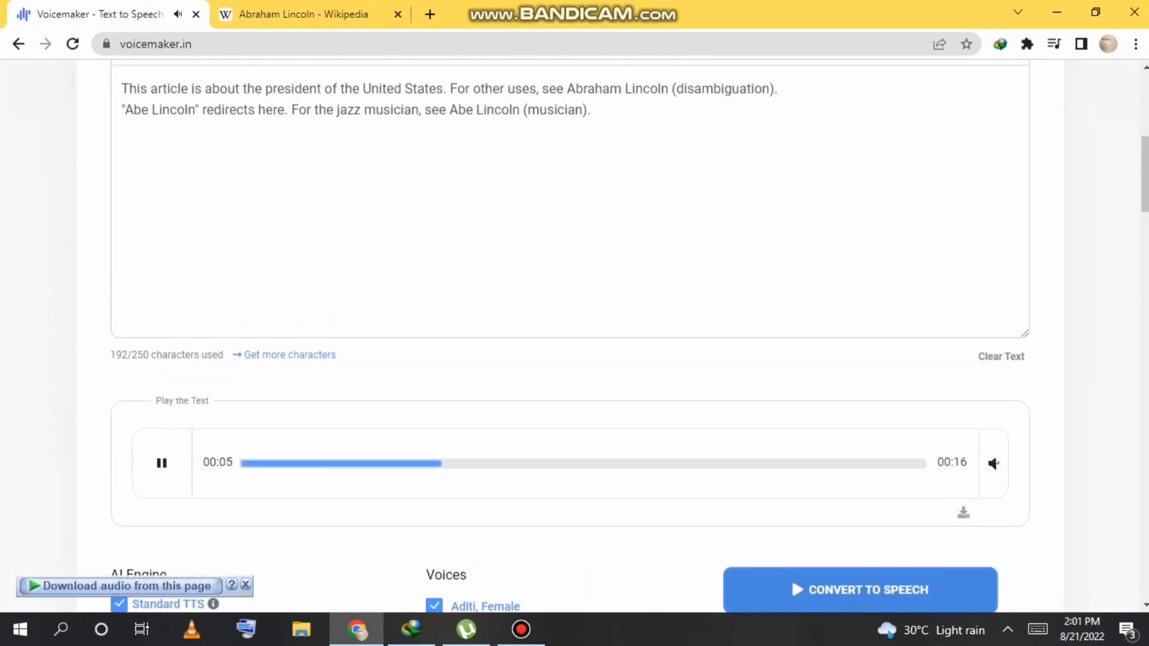
left_click(993, 464)
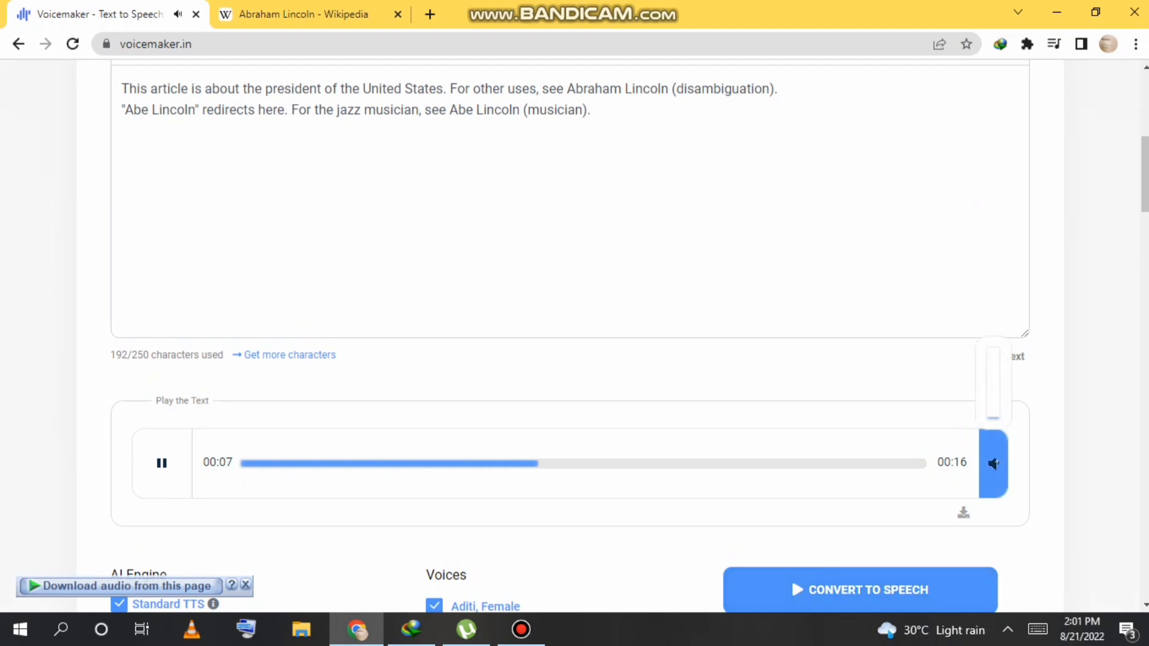
- Download the converted Hindi-voice speech as an MP3 and open the downloaded file
scroll(575, 335, "down", 3)
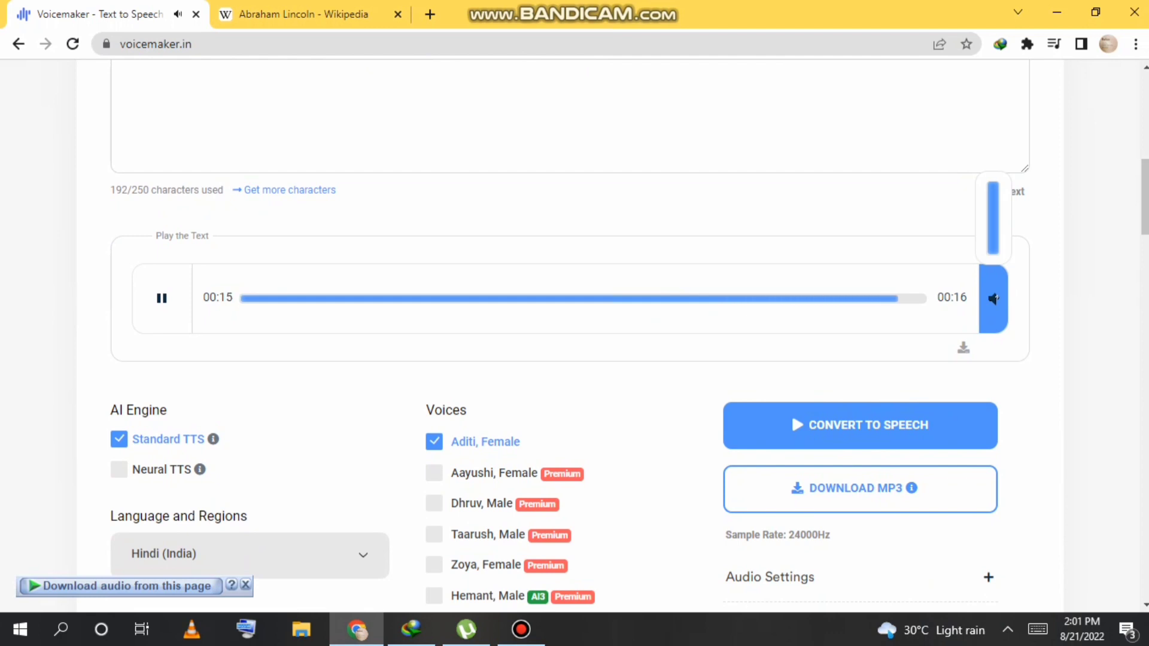
left_click(952, 489)
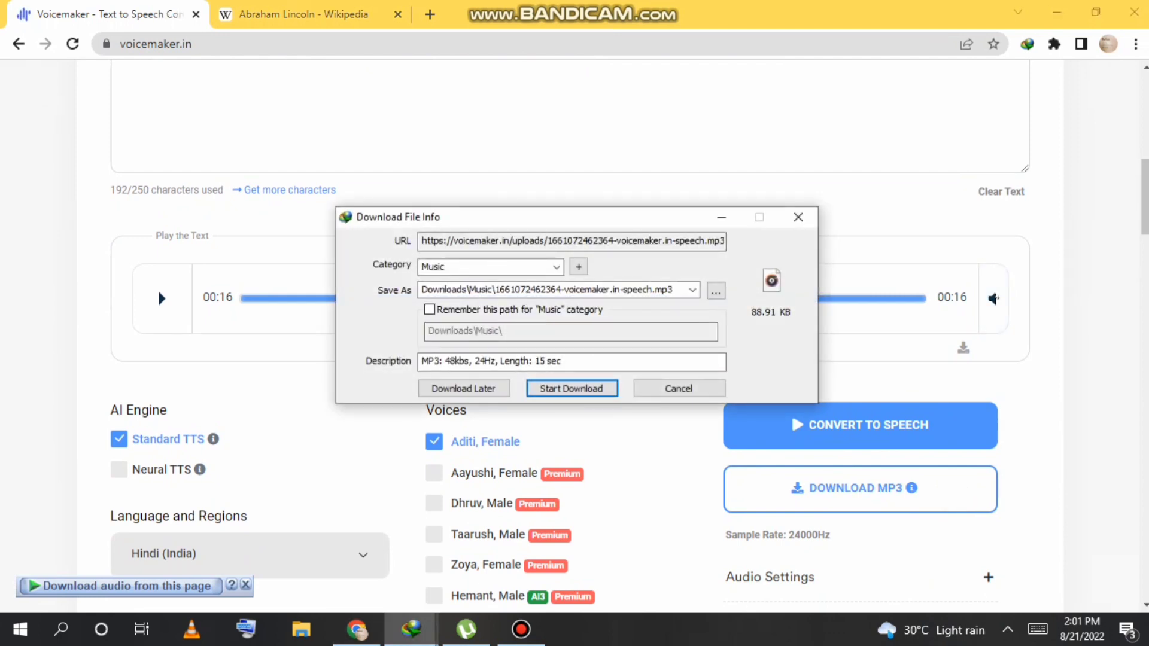
key("Return")
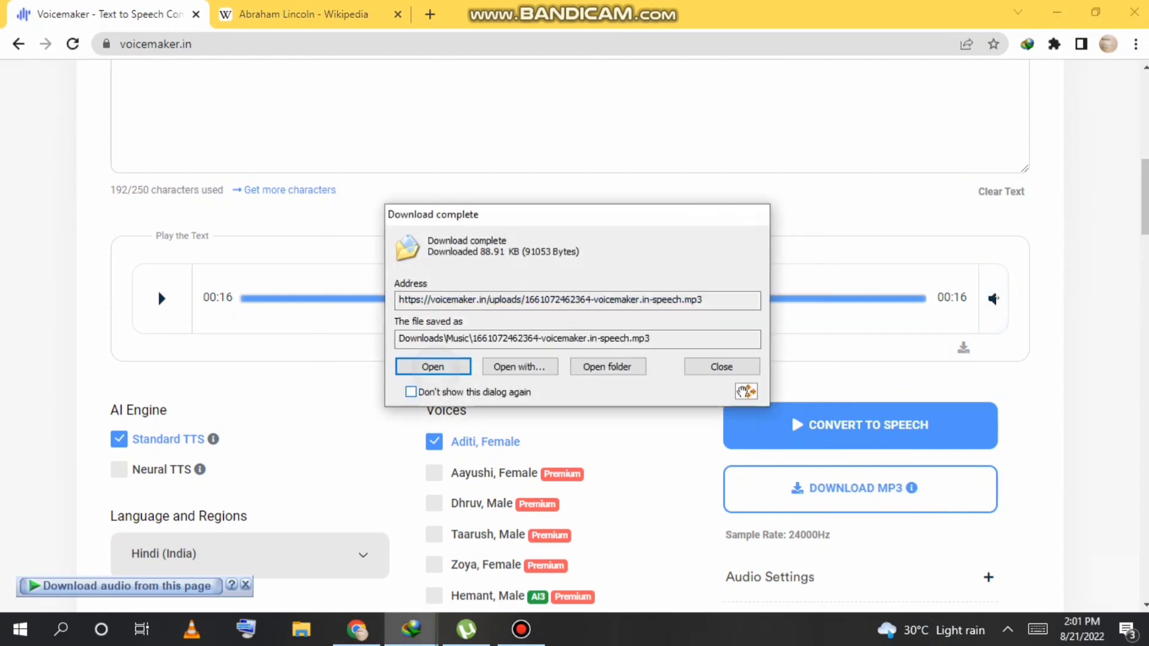
key("Return")
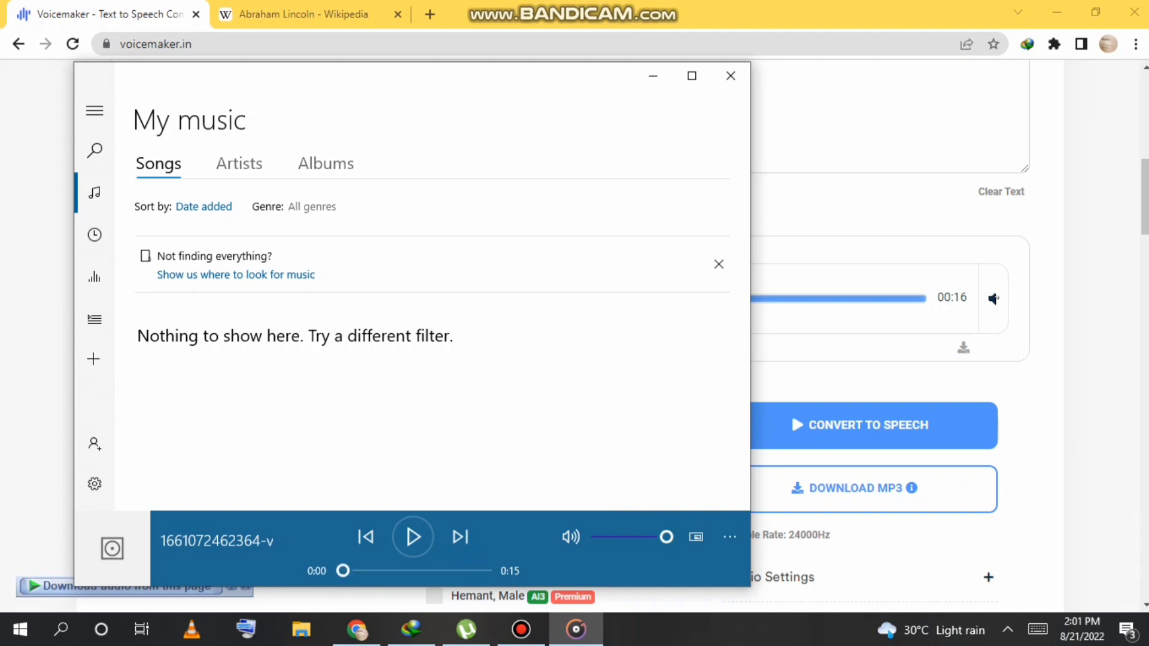
left_click(521, 630)
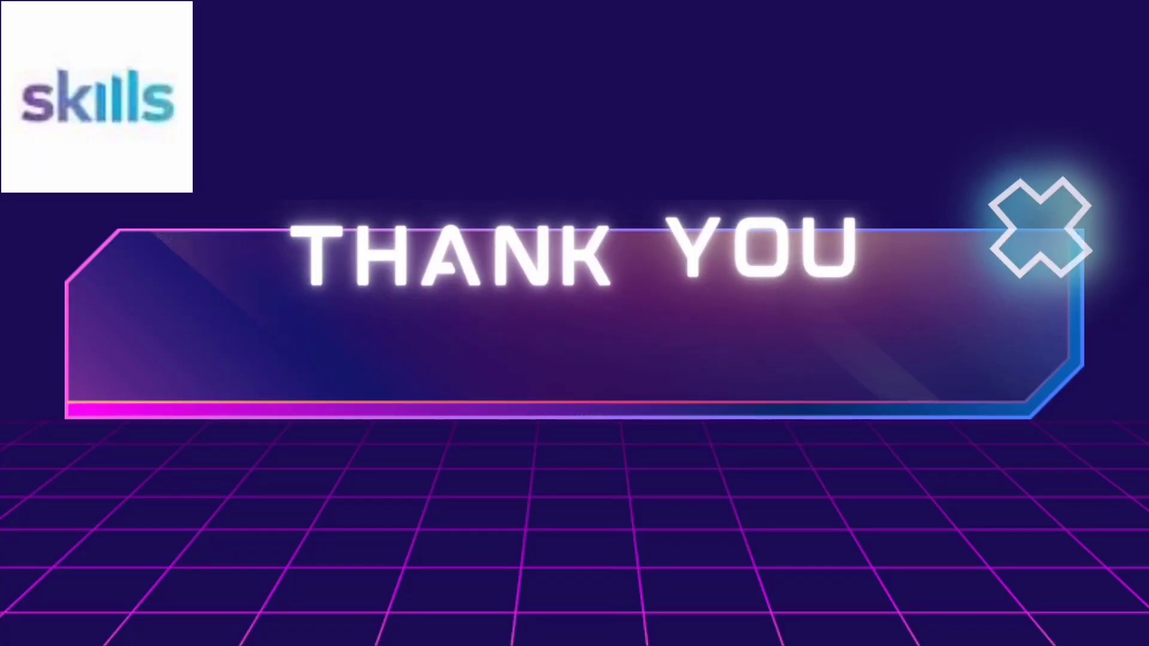